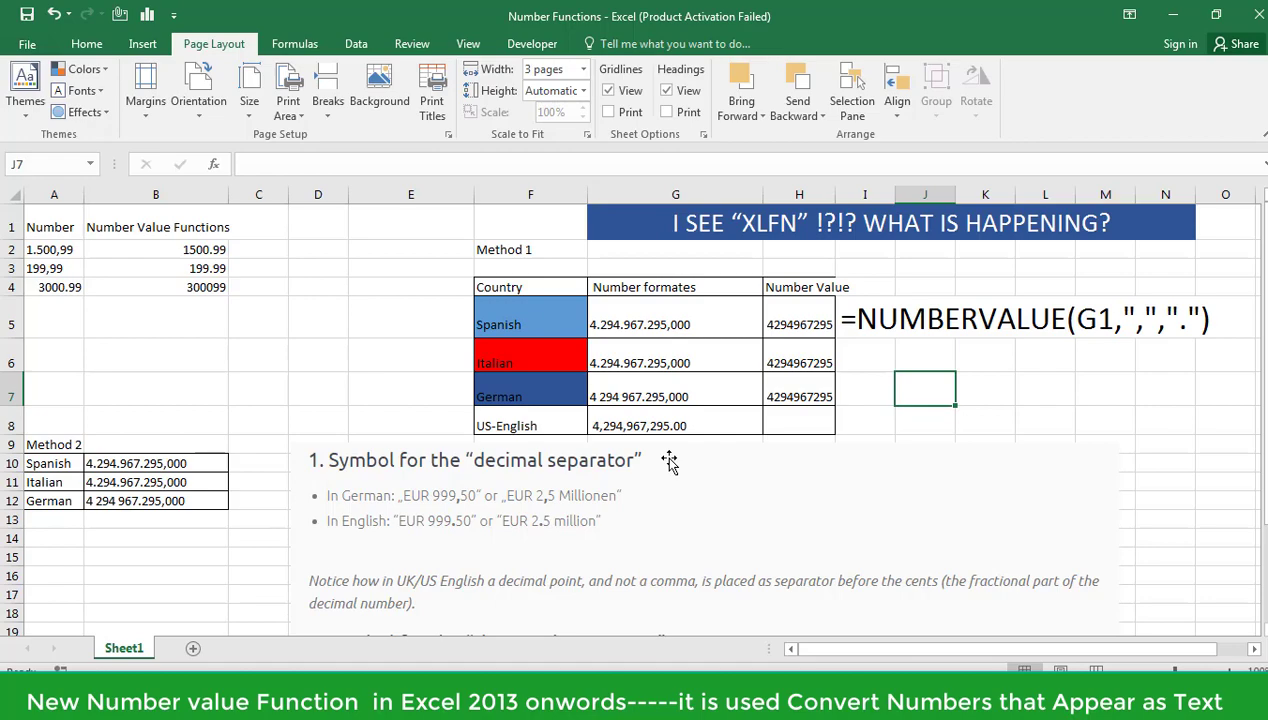
Step: Select the separator notes picture and scroll through it, then return to cell G5
{"action": "left_click", "coordinate": [636, 482]}
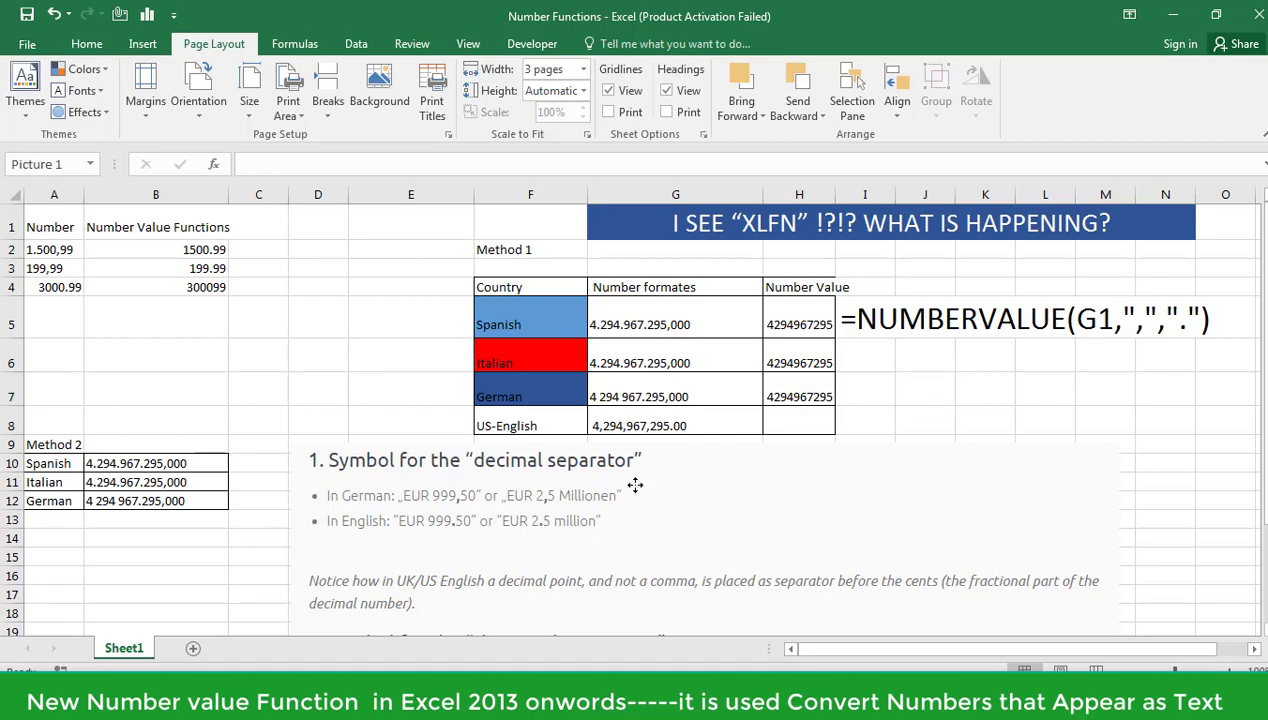
{"action": "scroll", "coordinate": [637, 487], "scroll_direction": "down", "scroll_amount": 2}
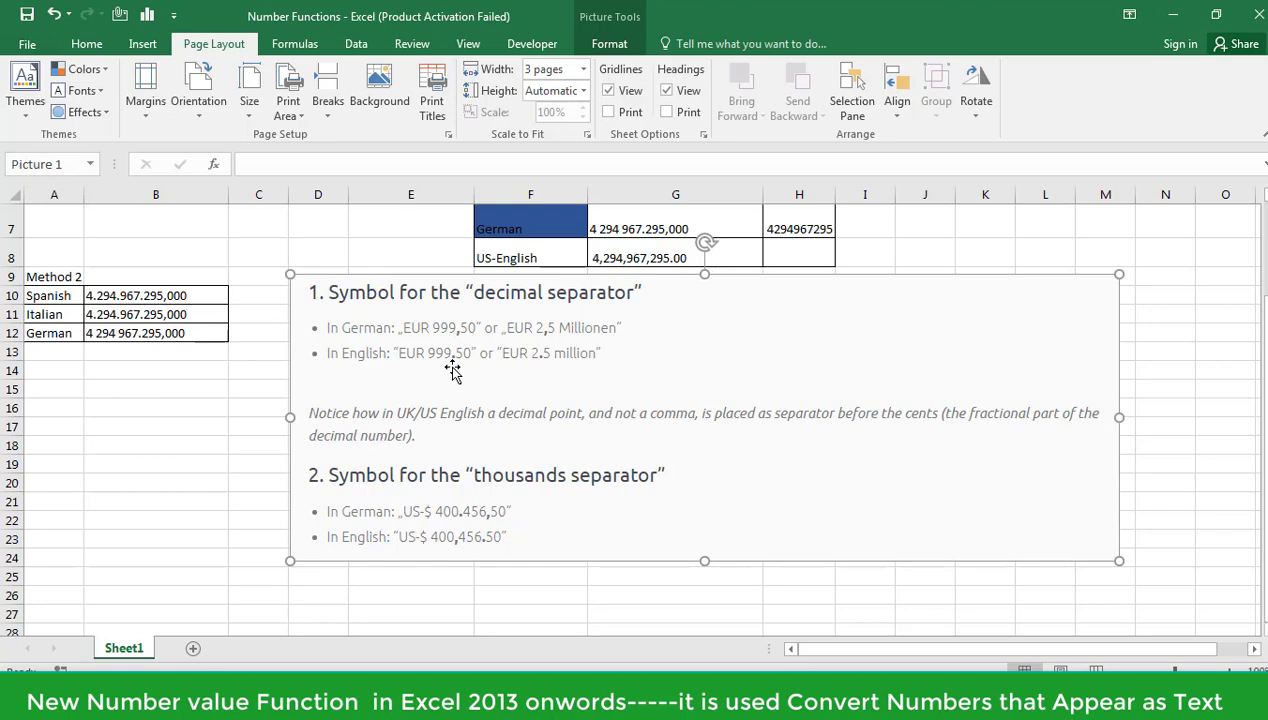
{"action": "scroll", "coordinate": [452, 375], "scroll_direction": "down", "scroll_amount": 1}
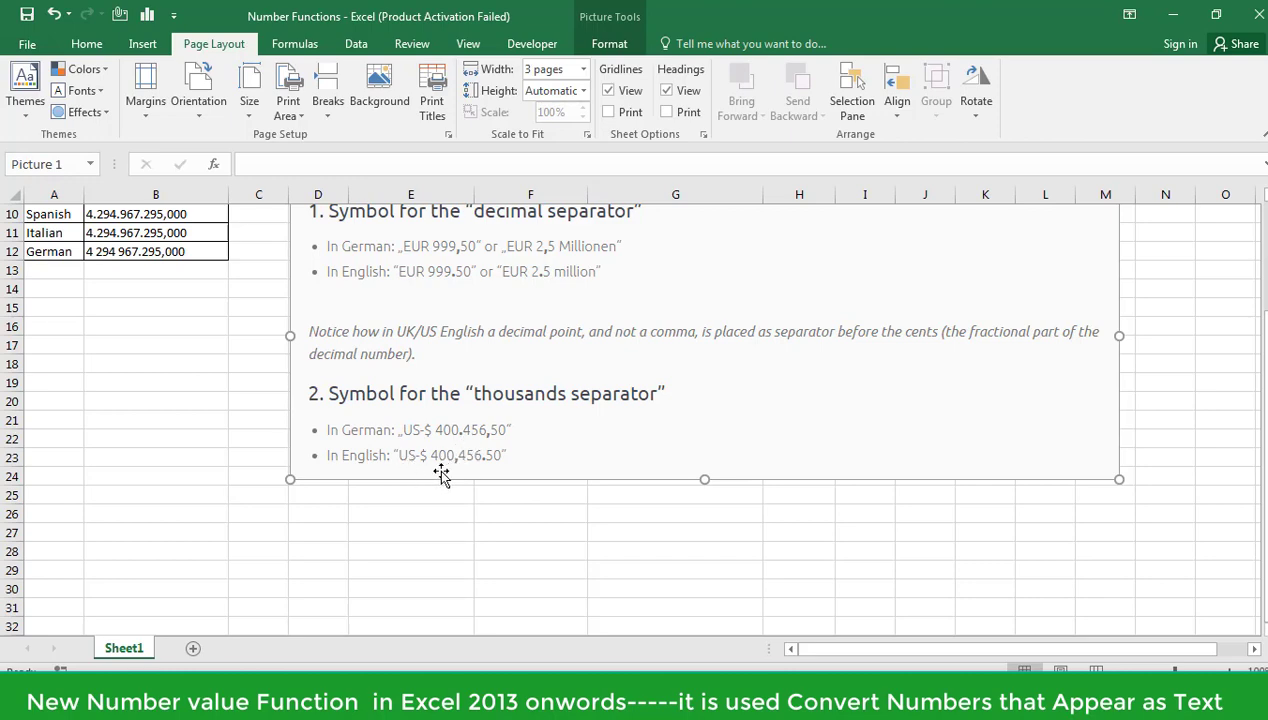
{"action": "scroll", "coordinate": [495, 476], "scroll_direction": "up", "scroll_amount": 2}
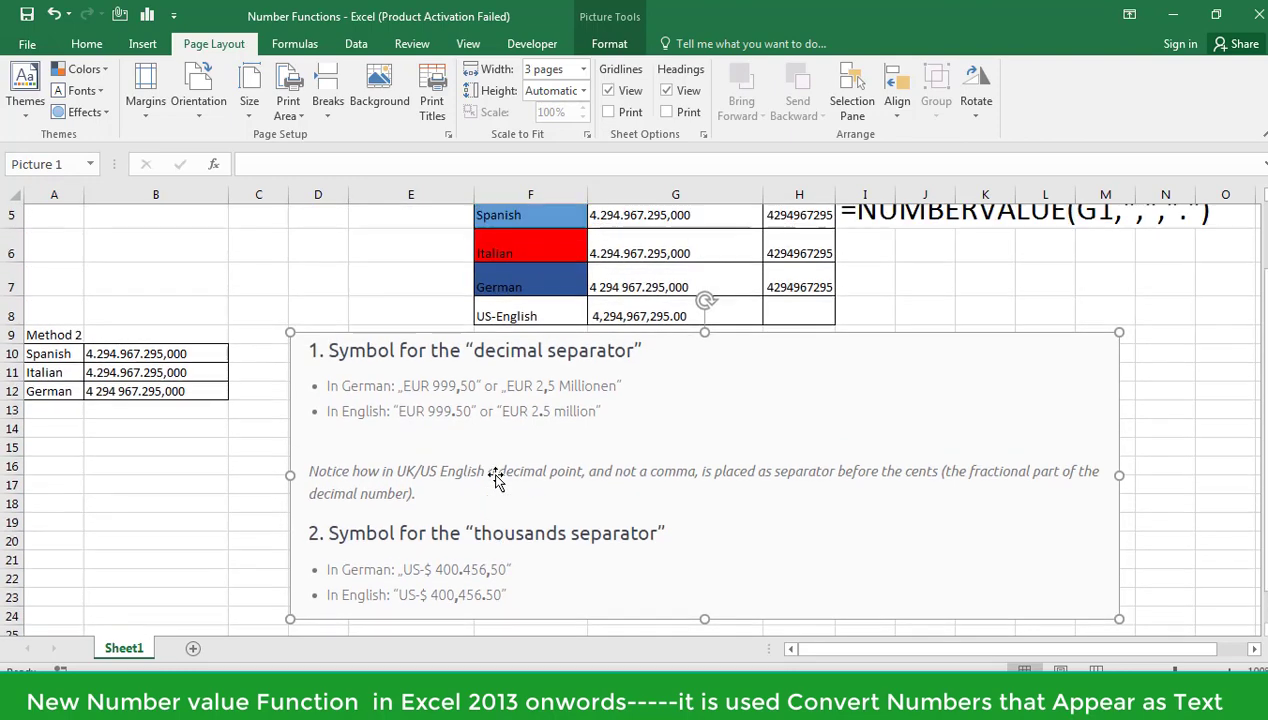
{"action": "scroll", "coordinate": [495, 476], "scroll_direction": "up", "scroll_amount": 1}
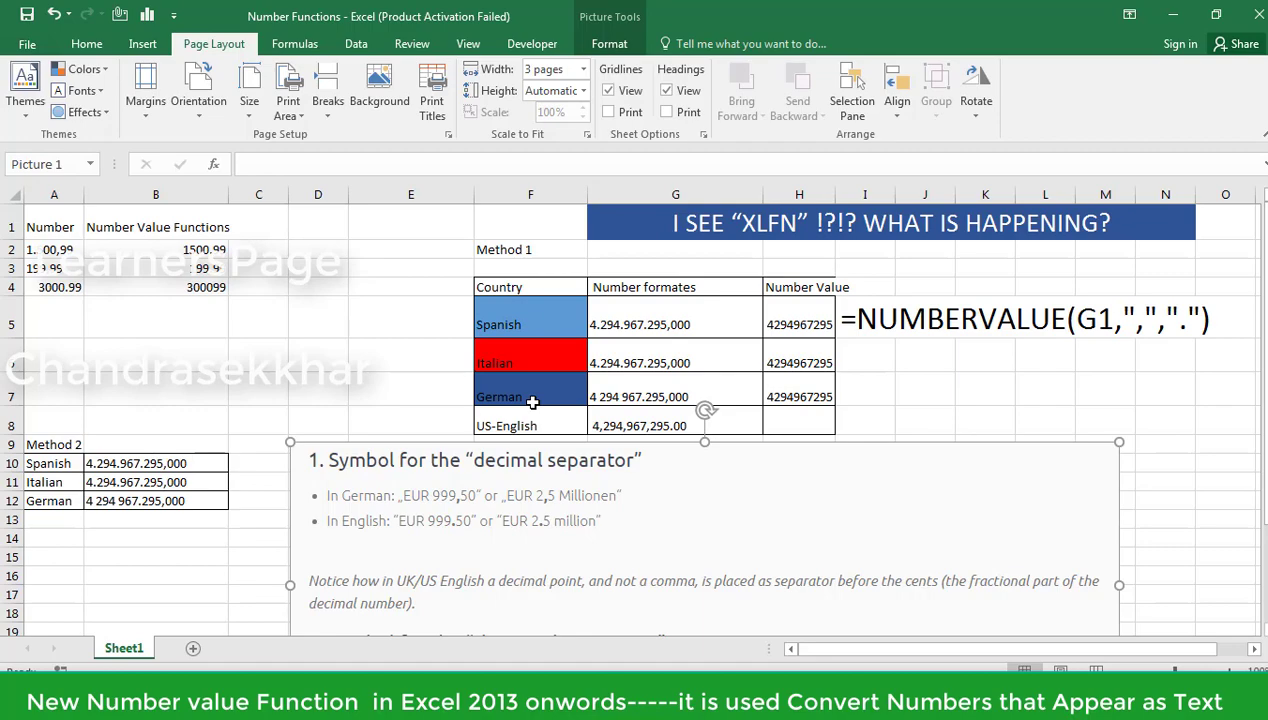
{"action": "left_click", "coordinate": [646, 318]}
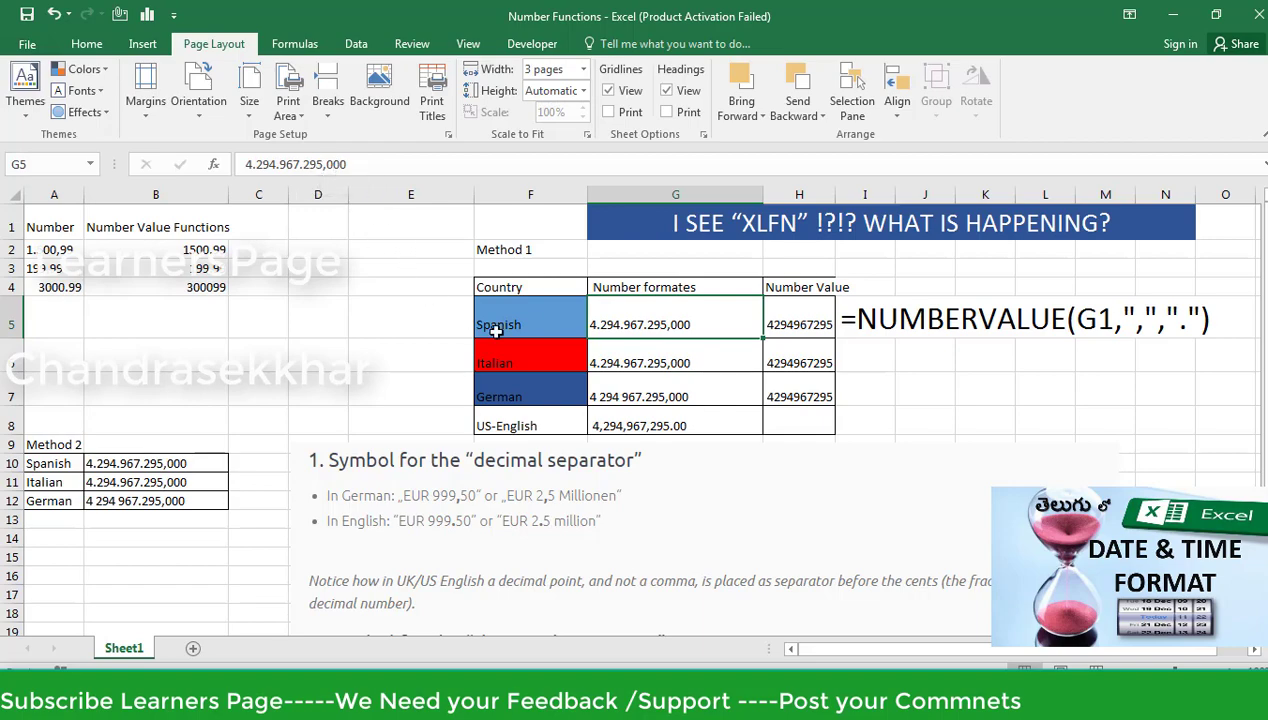
{"action": "left_click", "coordinate": [777, 323]}
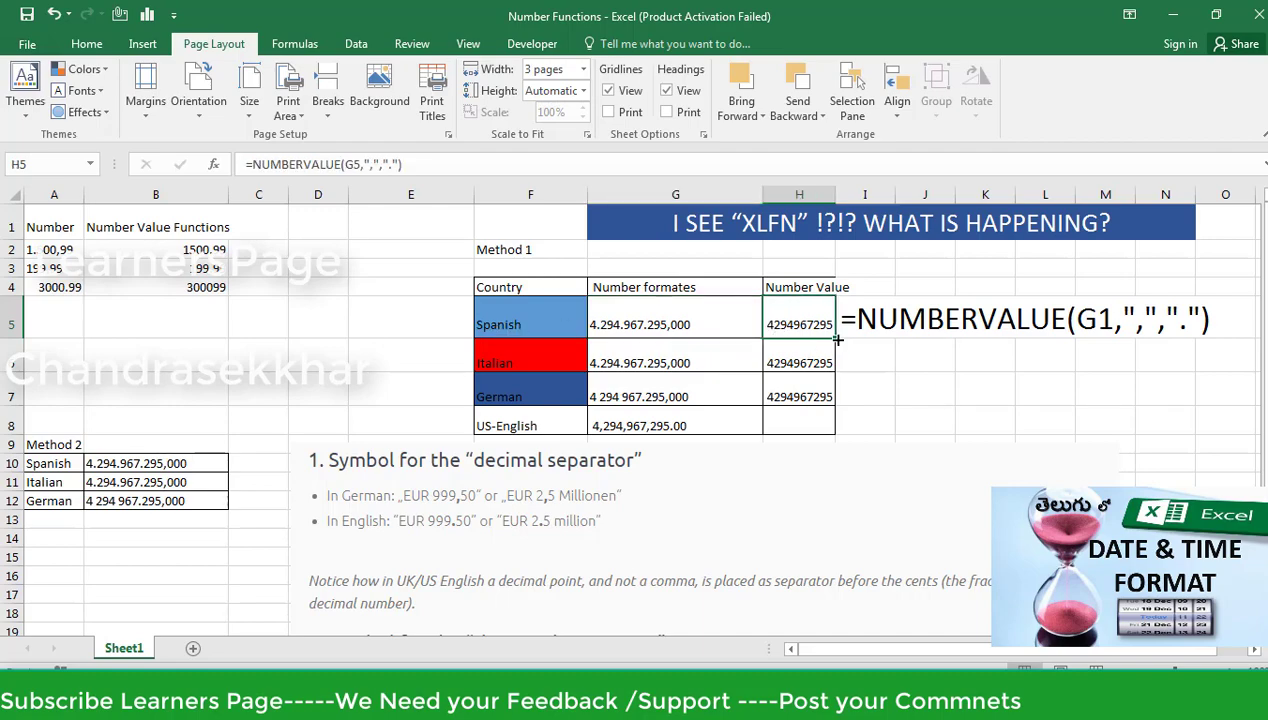
{"action": "type", "text": "="}
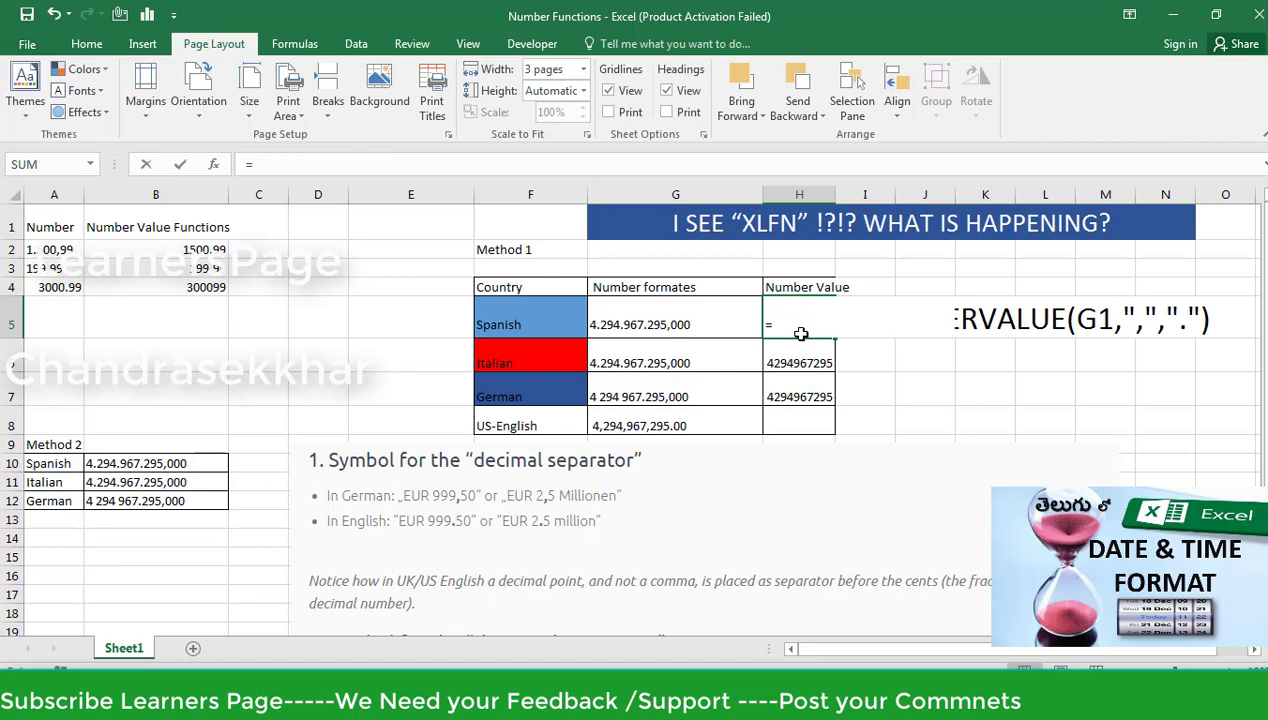
{"action": "type", "text": "nu"}
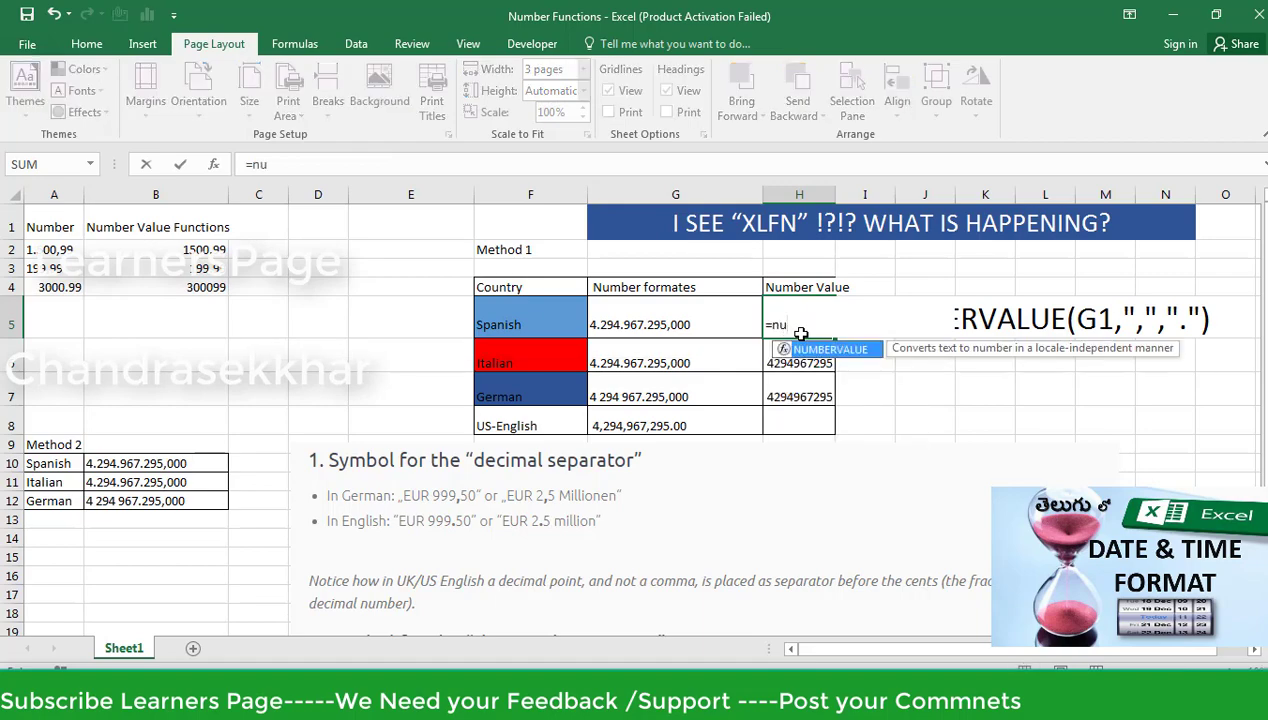
{"action": "double_click", "coordinate": [800, 347]}
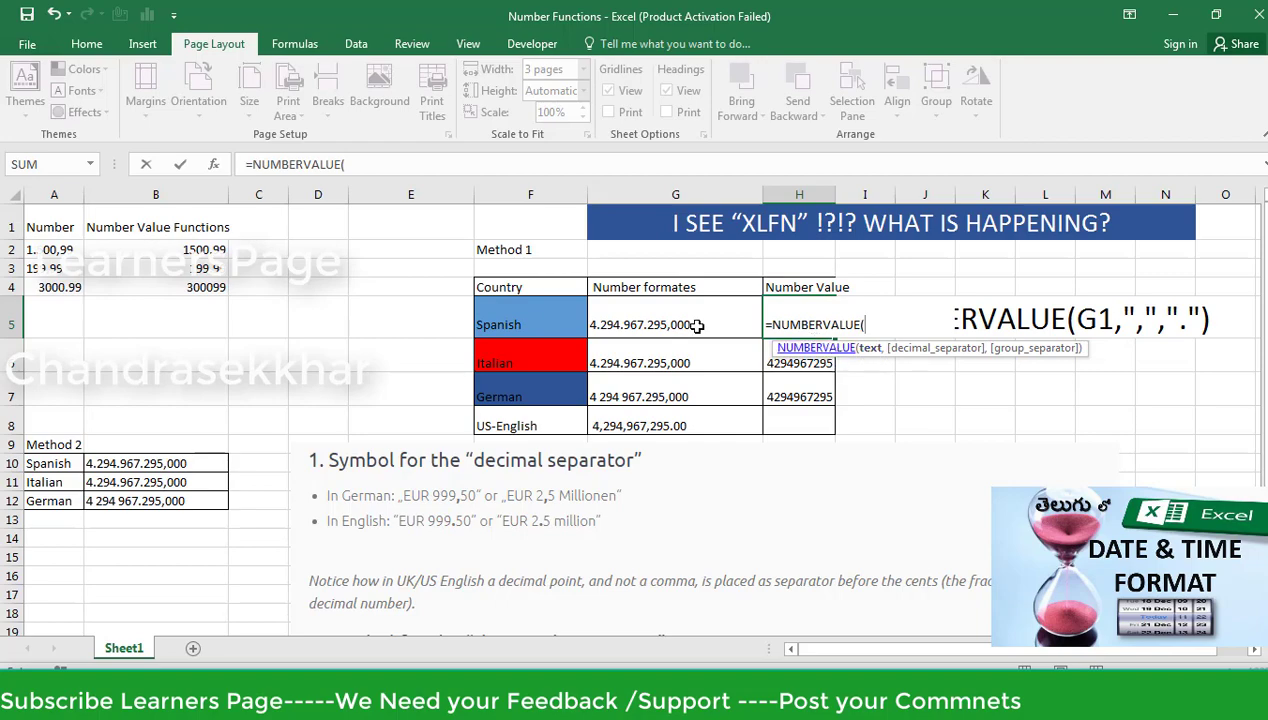
{"action": "left_click", "coordinate": [660, 313]}
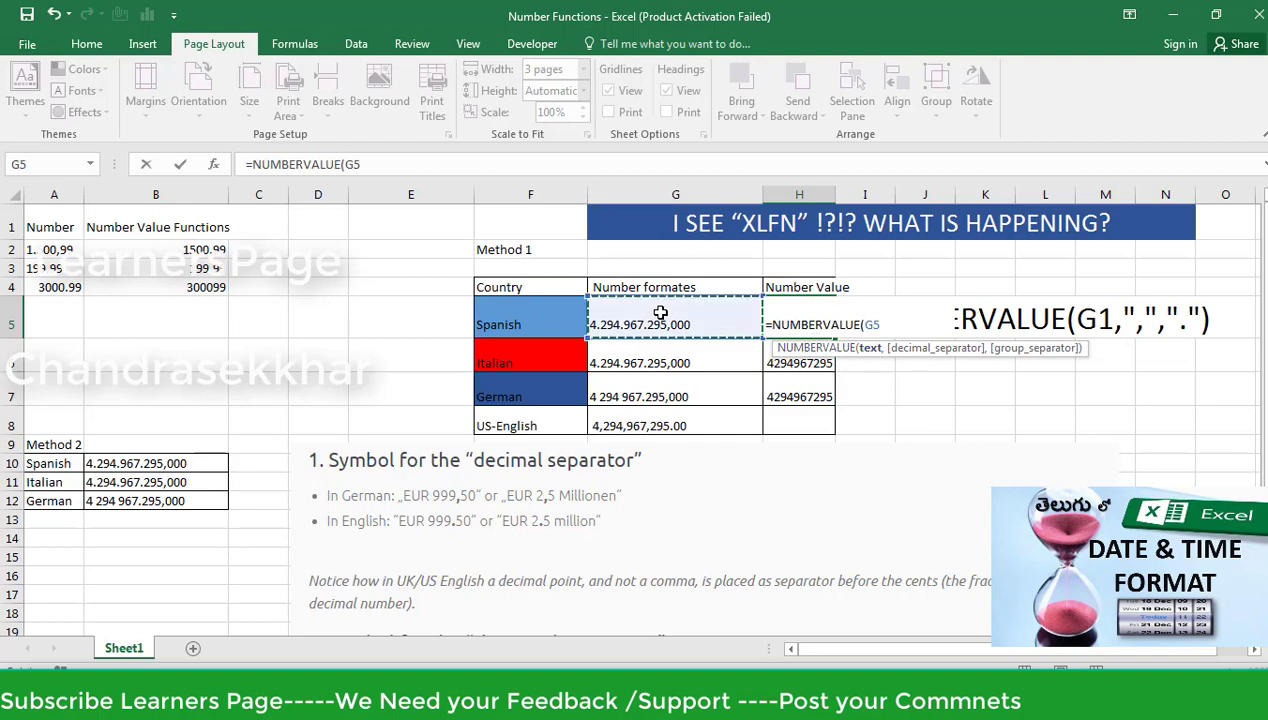
{"action": "type", "text": ","}
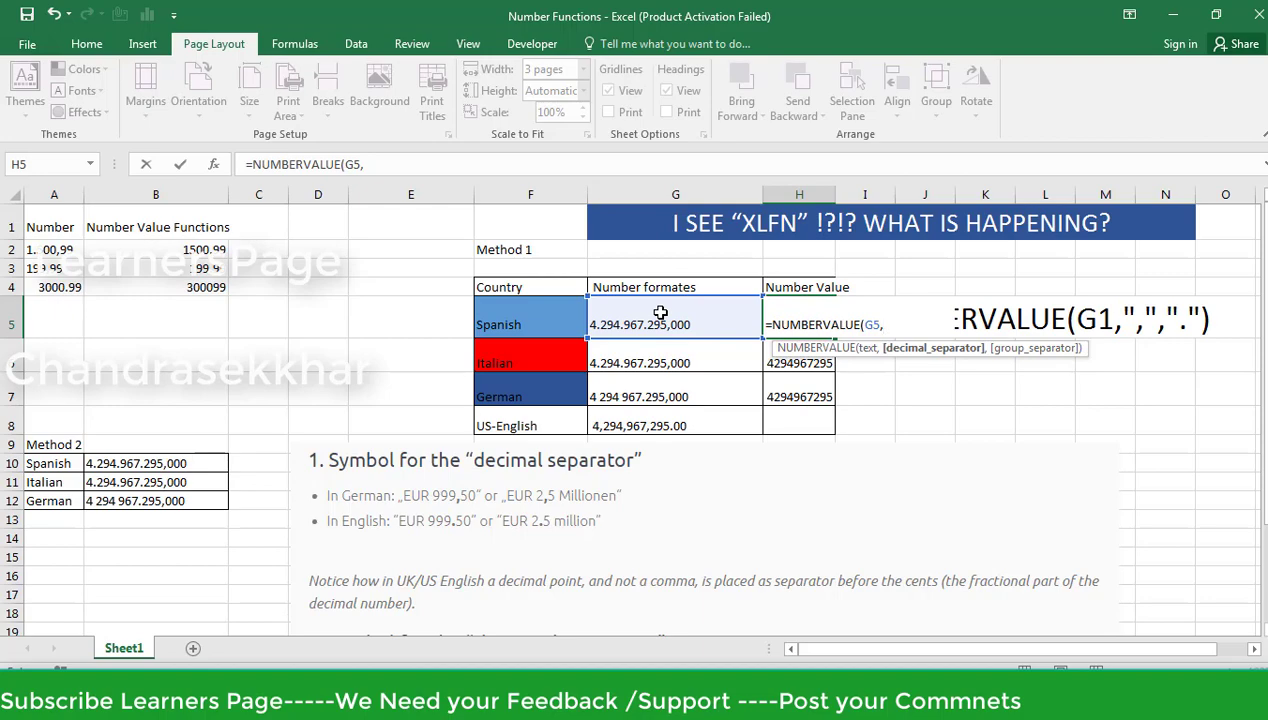
{"action": "type", "text": "\",\""}
{"action": "type", "text": "\""}
{"action": "type", "text": ","}
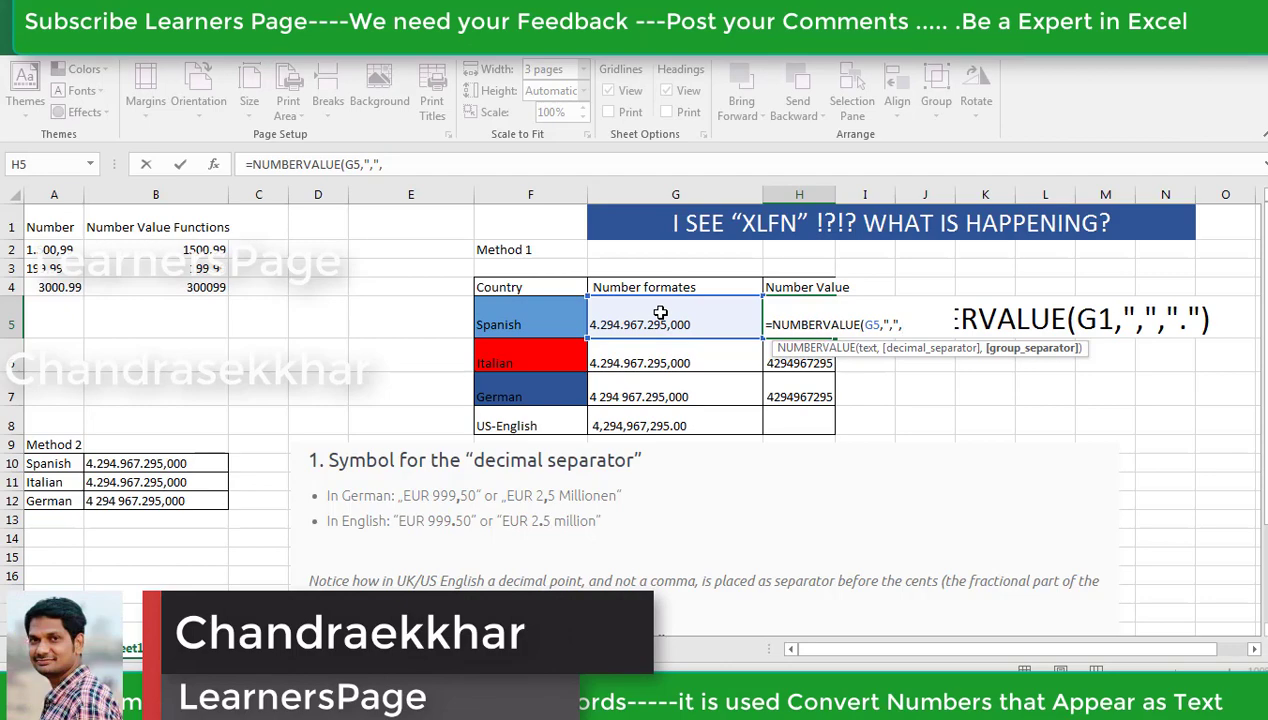
{"action": "type", "text": "\""}
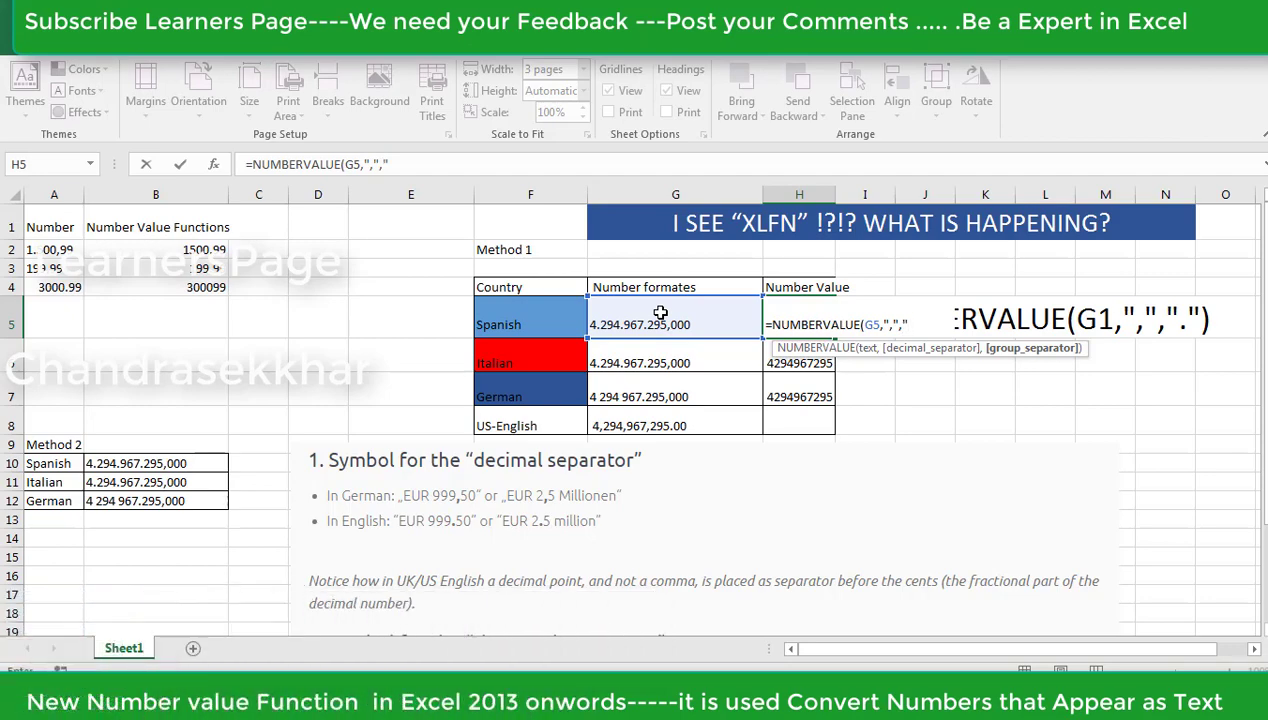
{"action": "type", "text": ".\""}
{"action": "type", "text": ")"}
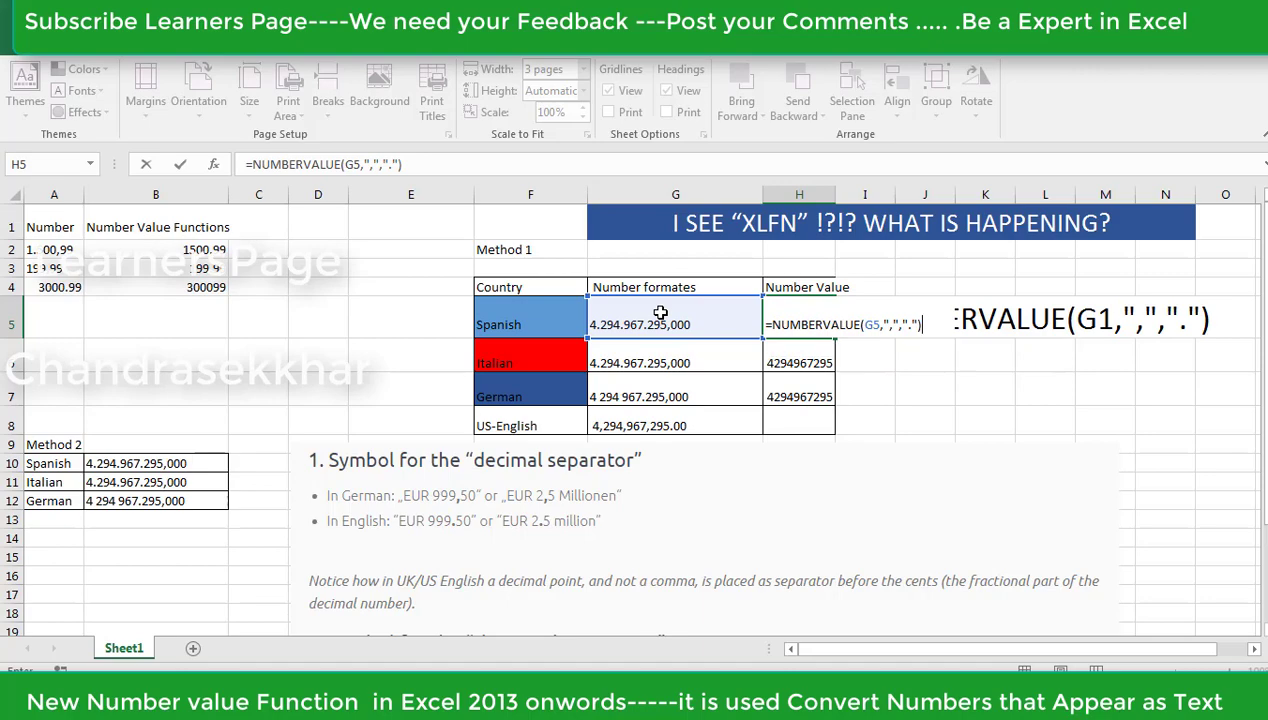
{"action": "key", "text": "Return"}
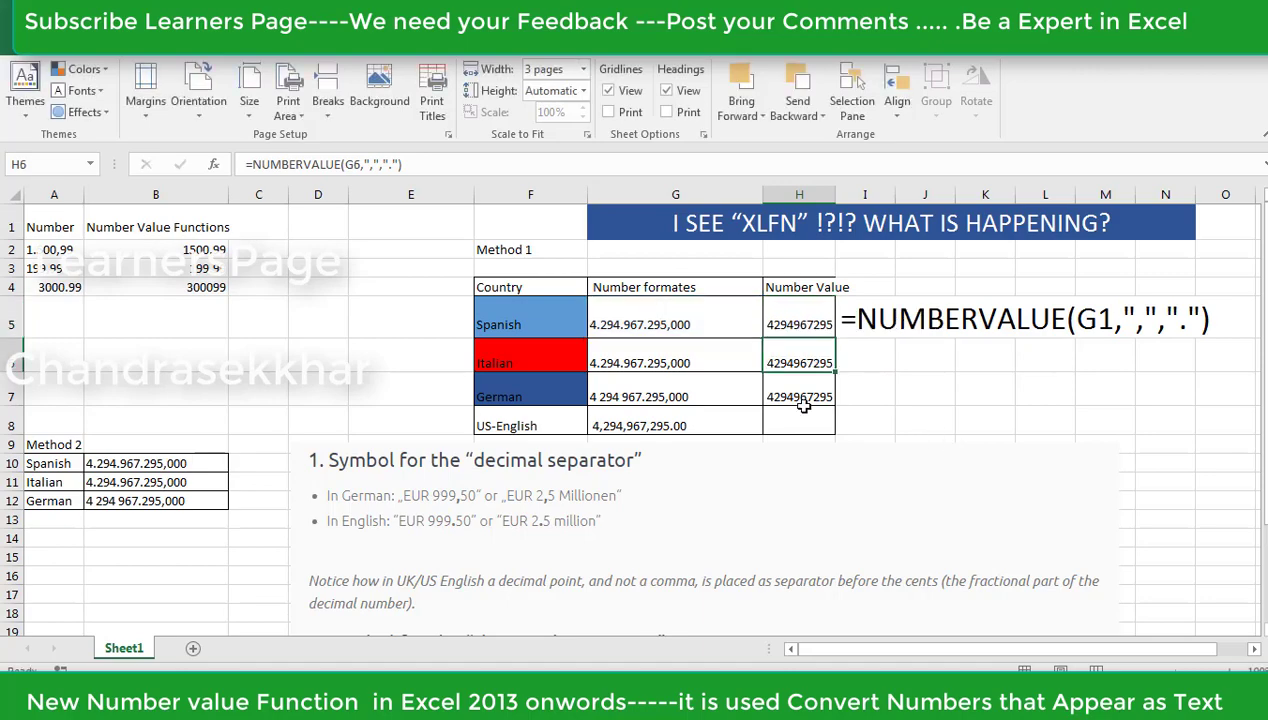
Step: Clear the old results in H6:H8 and check the new H5 formula against G5
{"action": "left_click_drag", "start_coordinate": [803, 405], "coordinate": [801, 423]}
{"action": "key", "text": "Delete"}
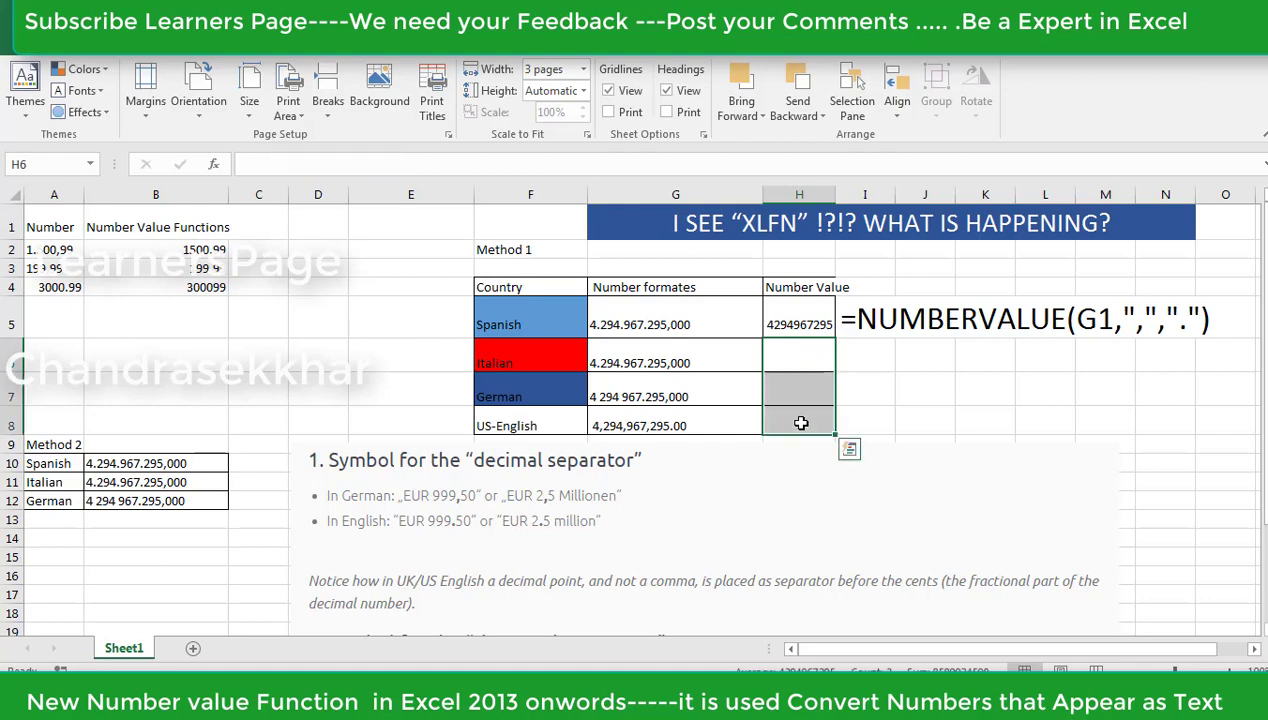
{"action": "left_click", "coordinate": [789, 324]}
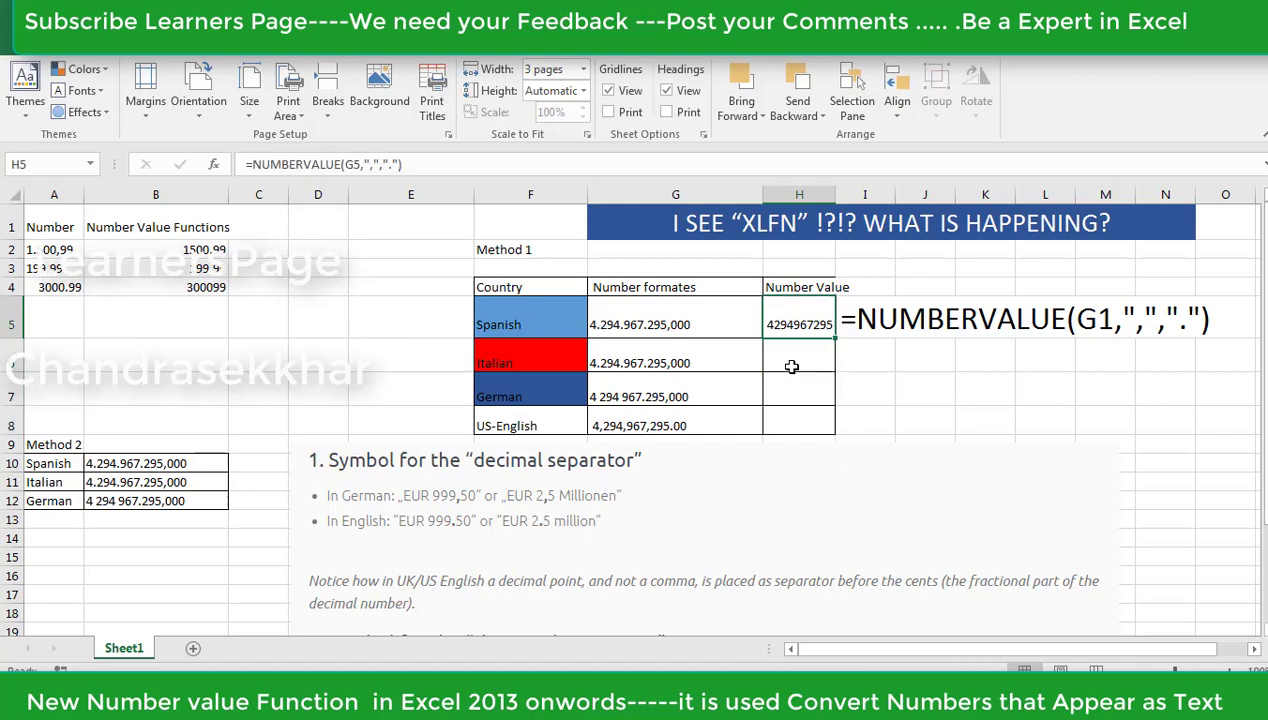
{"action": "left_click", "coordinate": [690, 330]}
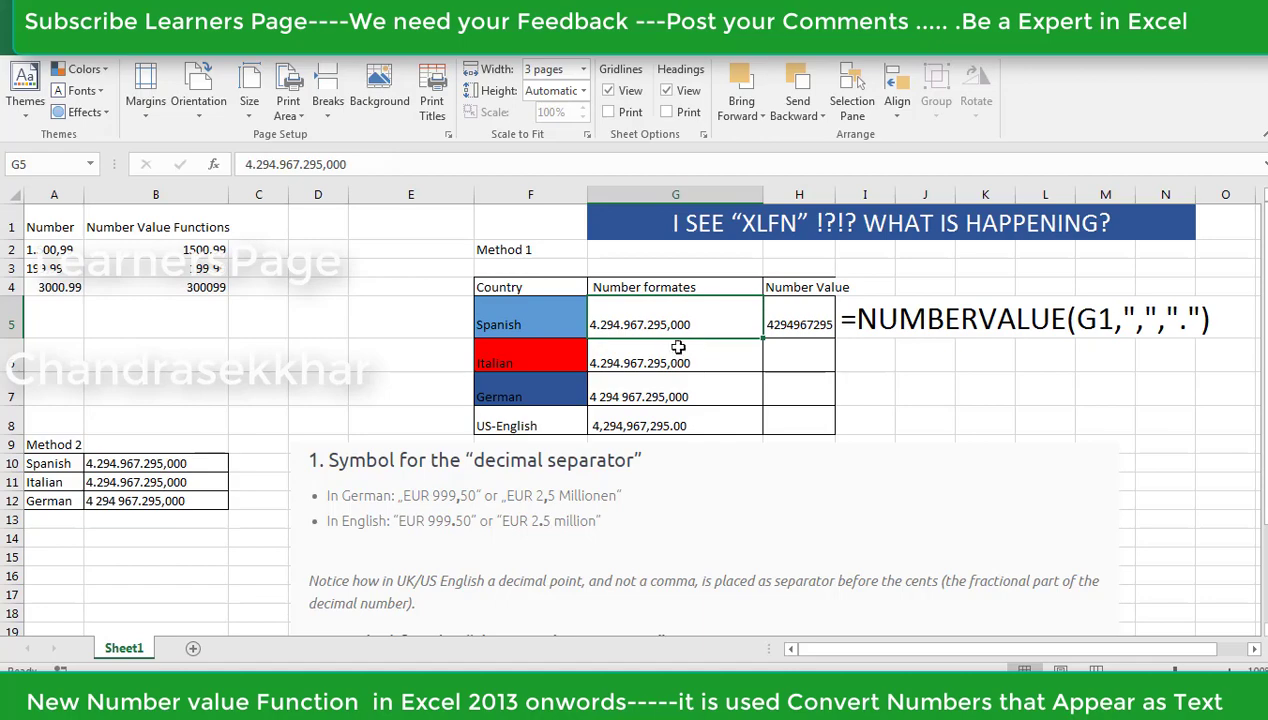
{"action": "left_click", "coordinate": [778, 330]}
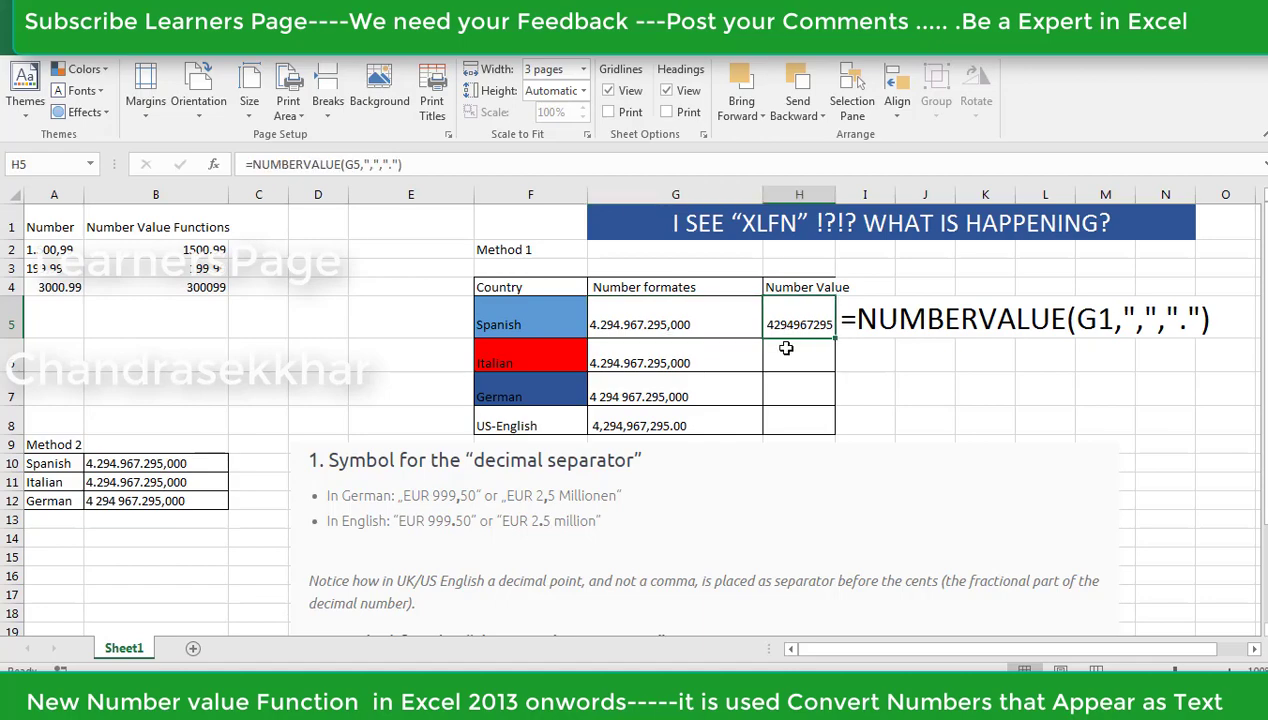
{"action": "left_click", "coordinate": [786, 348]}
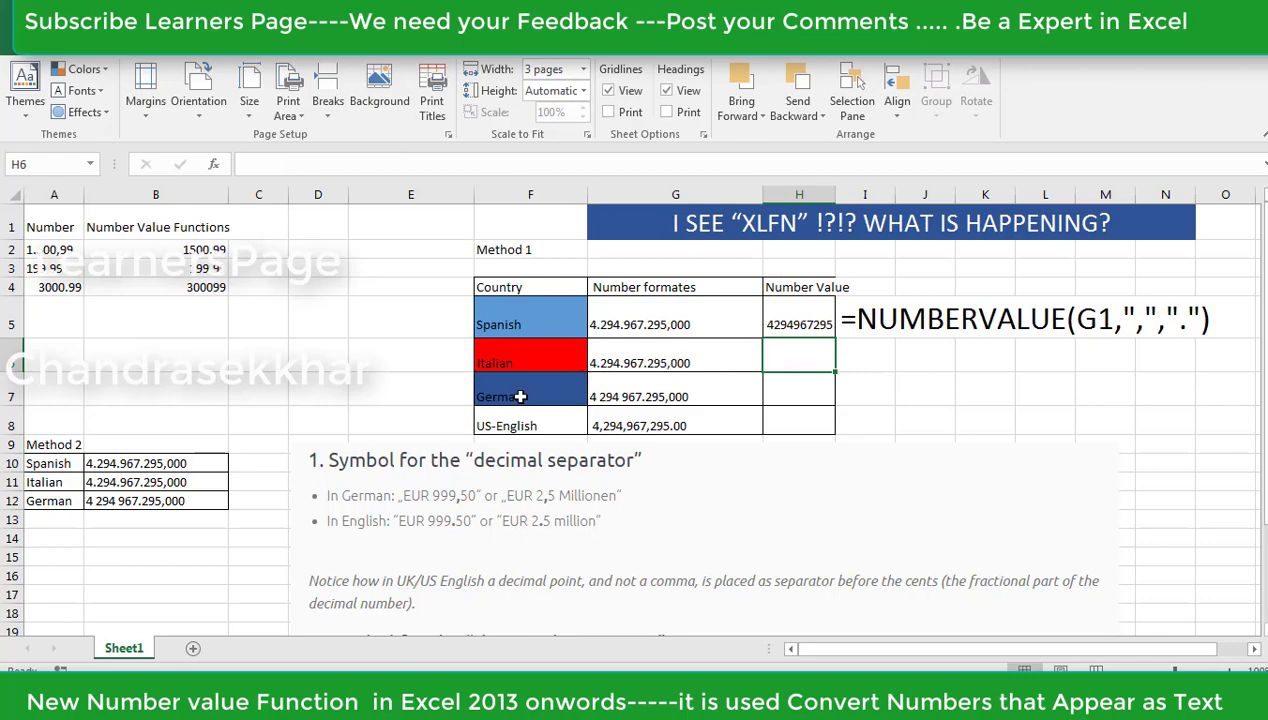
Step: Fill the H5 NUMBERVALUE formula down through H7, then extend it into H8
{"action": "left_click", "coordinate": [818, 328]}
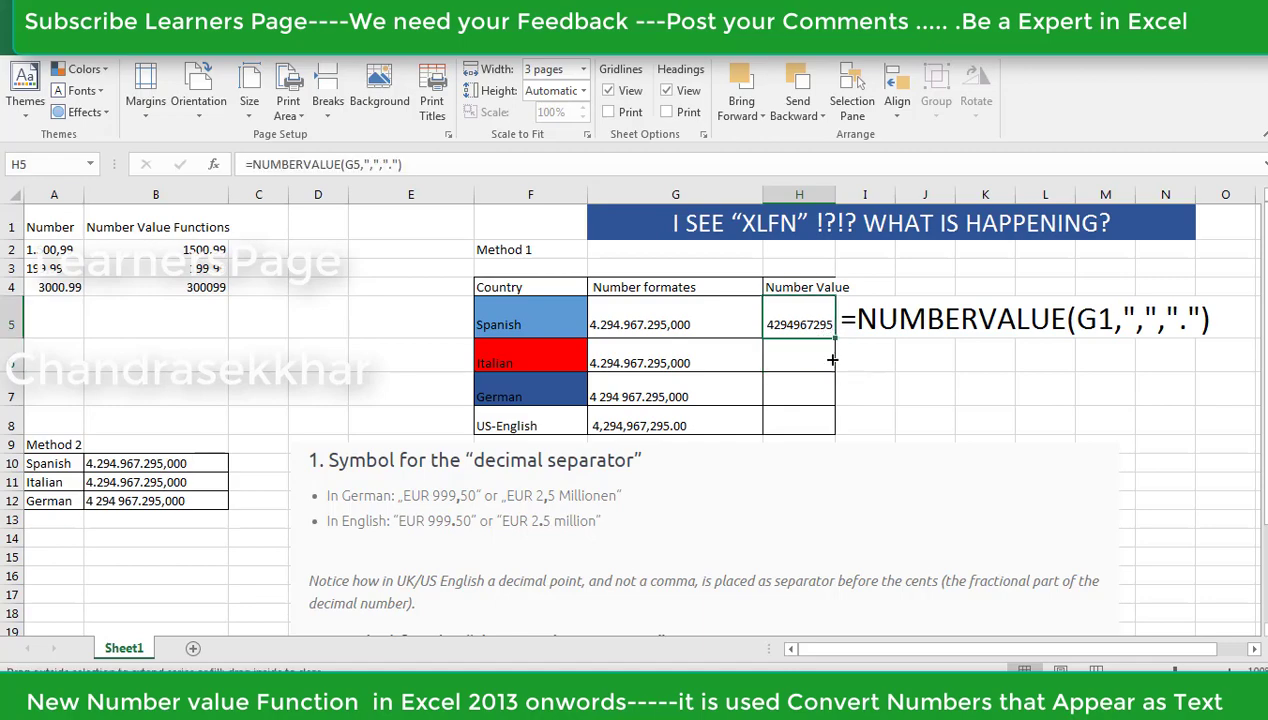
{"action": "left_click_drag", "start_coordinate": [832, 359], "coordinate": [827, 404]}
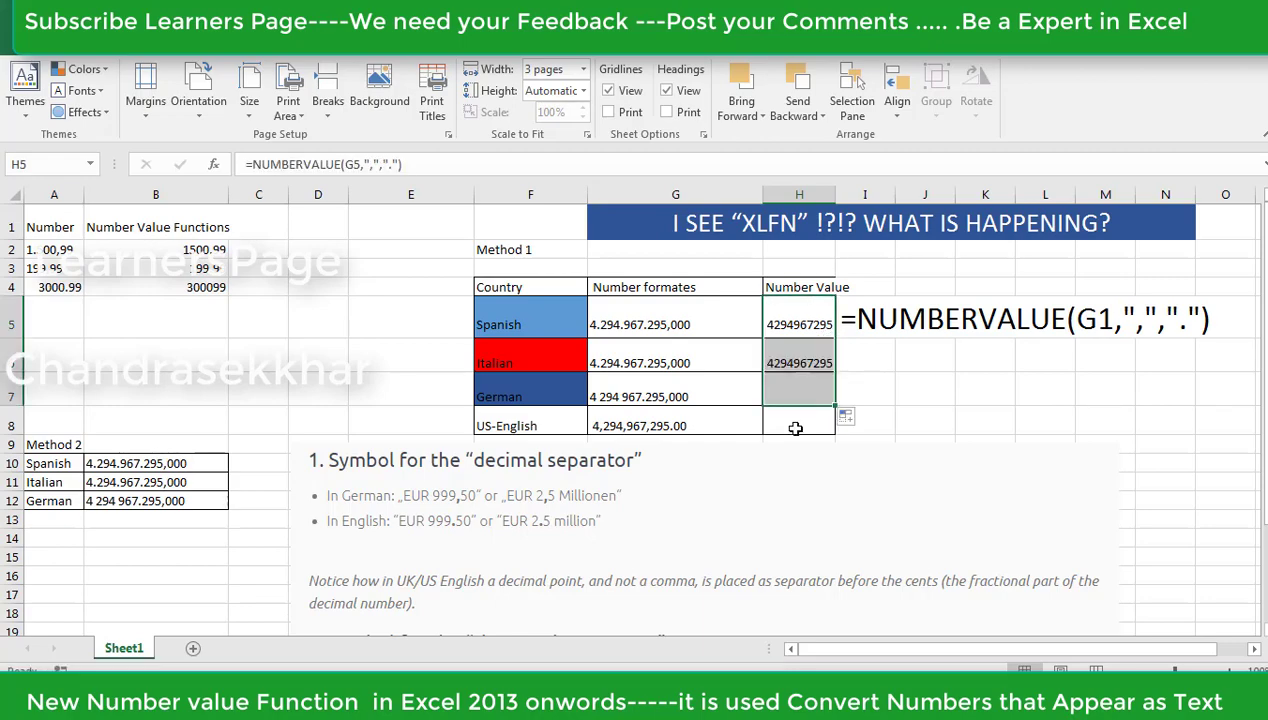
{"action": "left_click", "coordinate": [795, 428]}
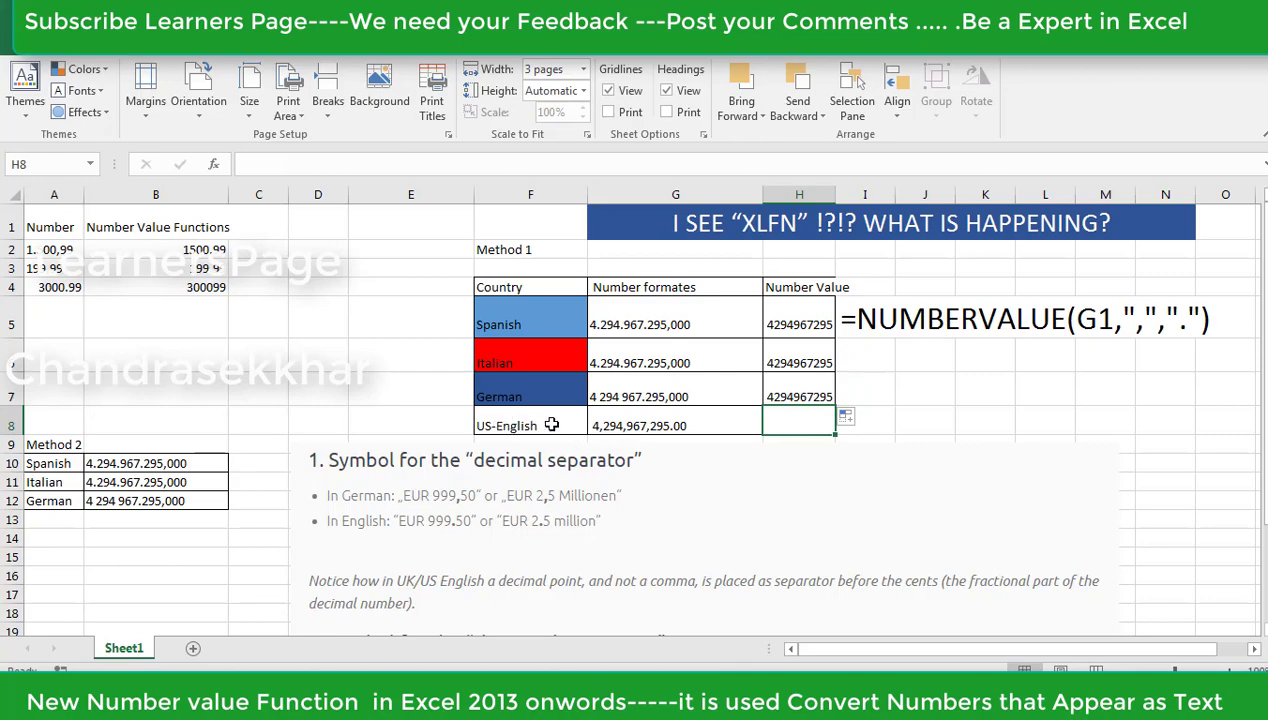
{"action": "left_click", "coordinate": [790, 392]}
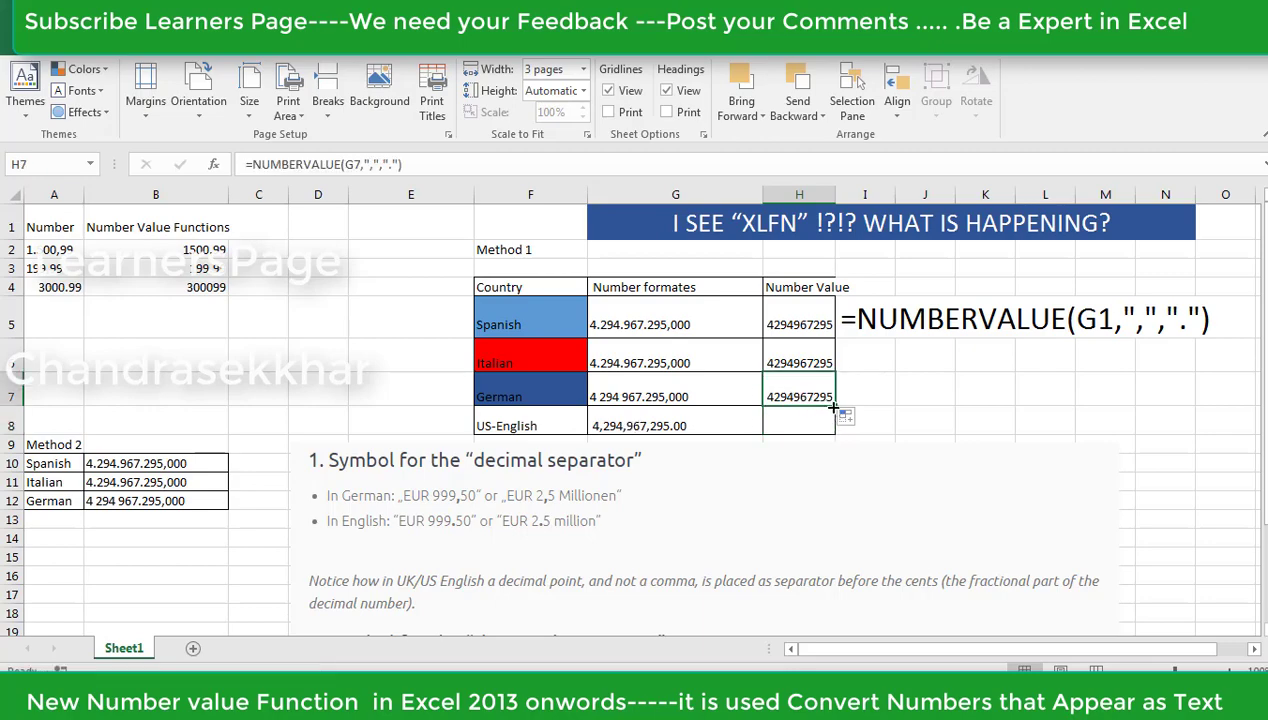
{"action": "left_click_drag", "start_coordinate": [829, 403], "coordinate": [830, 444]}
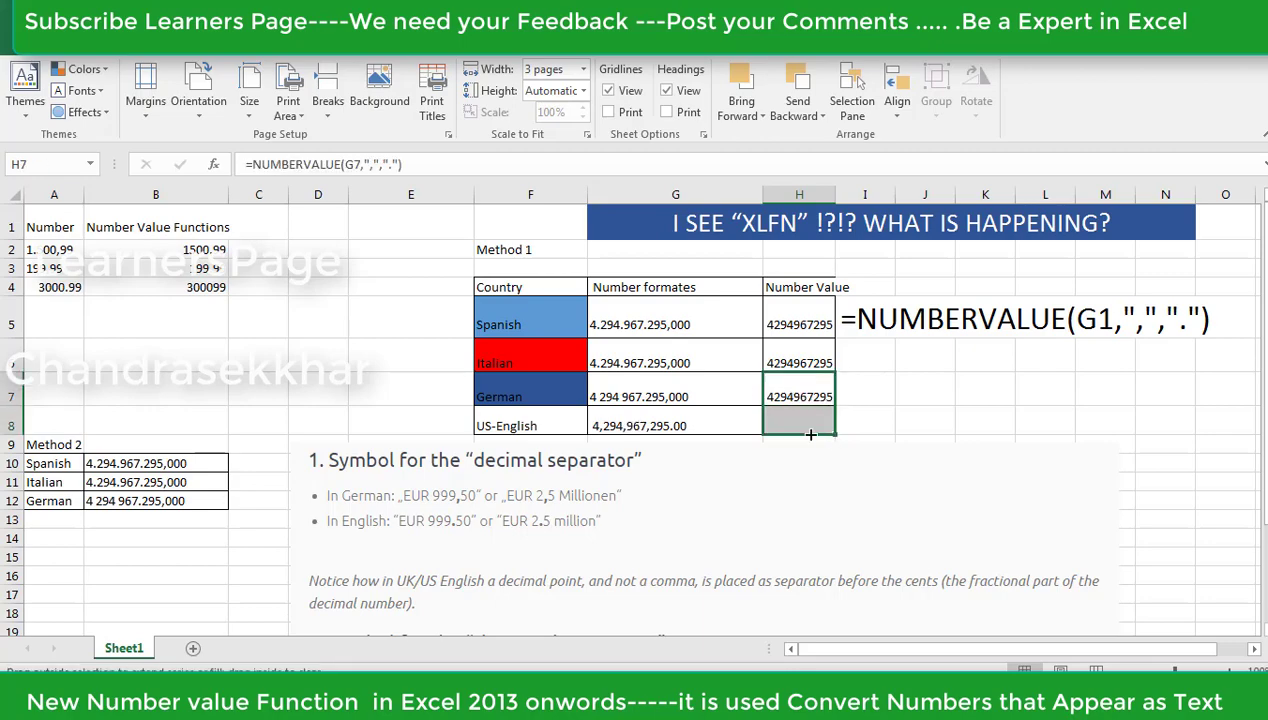
{"action": "left_click", "coordinate": [780, 428]}
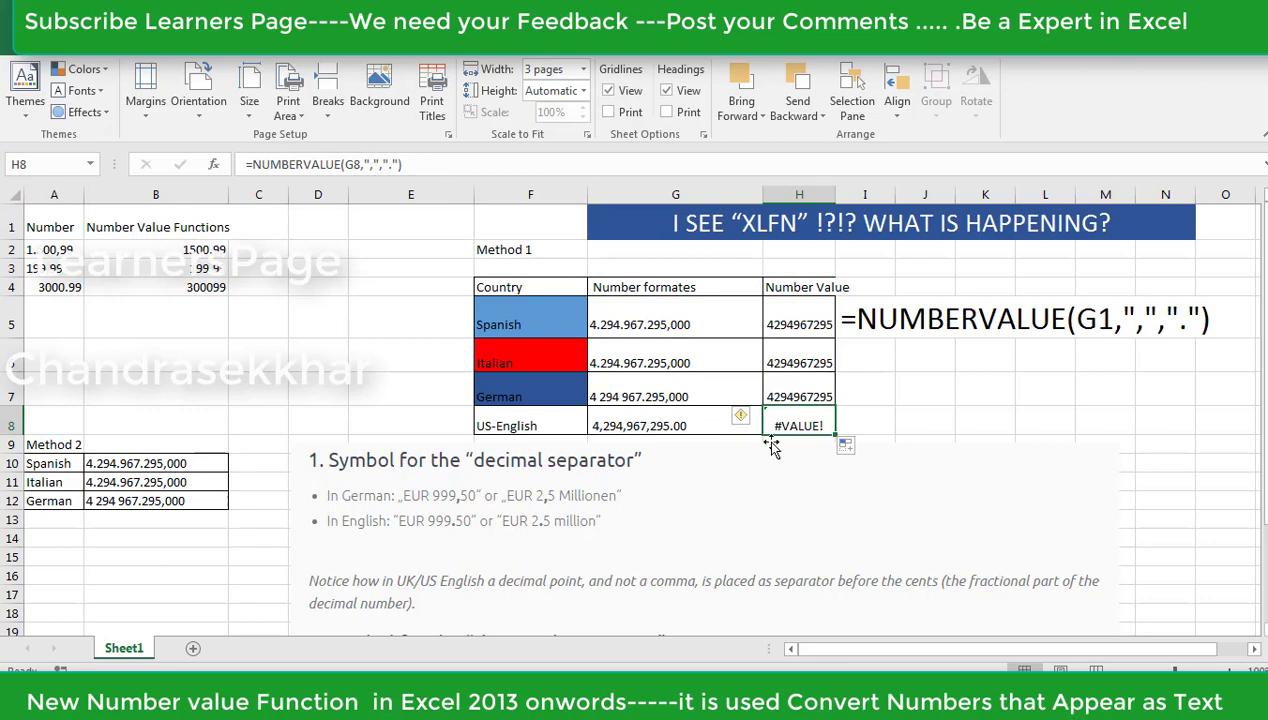
{"action": "type", "text": "="}
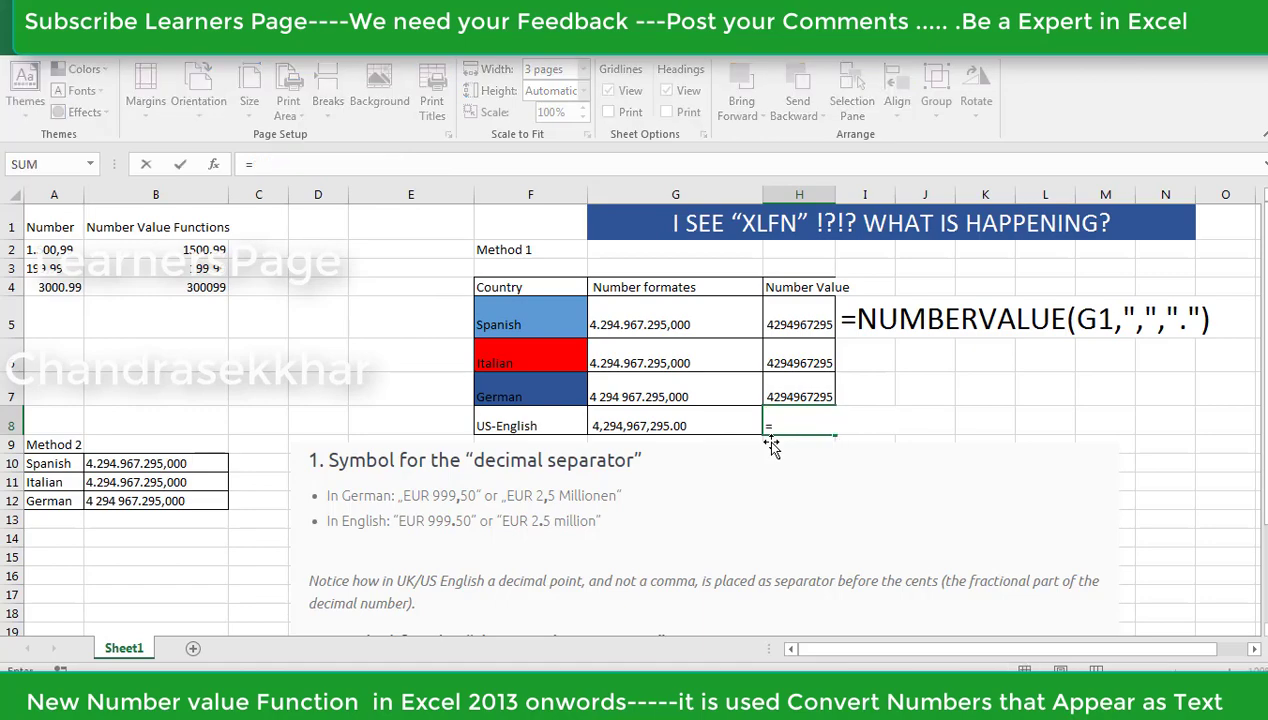
{"action": "type", "text": "num"}
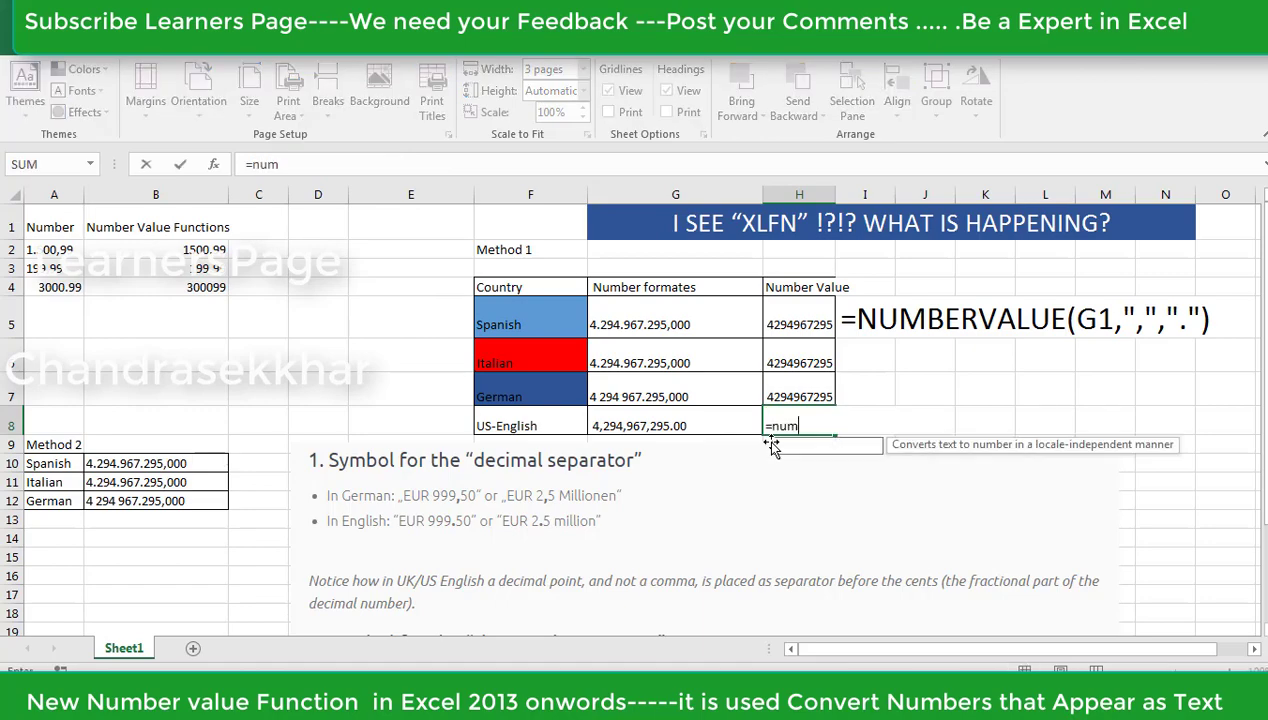
{"action": "double_click", "coordinate": [773, 445]}
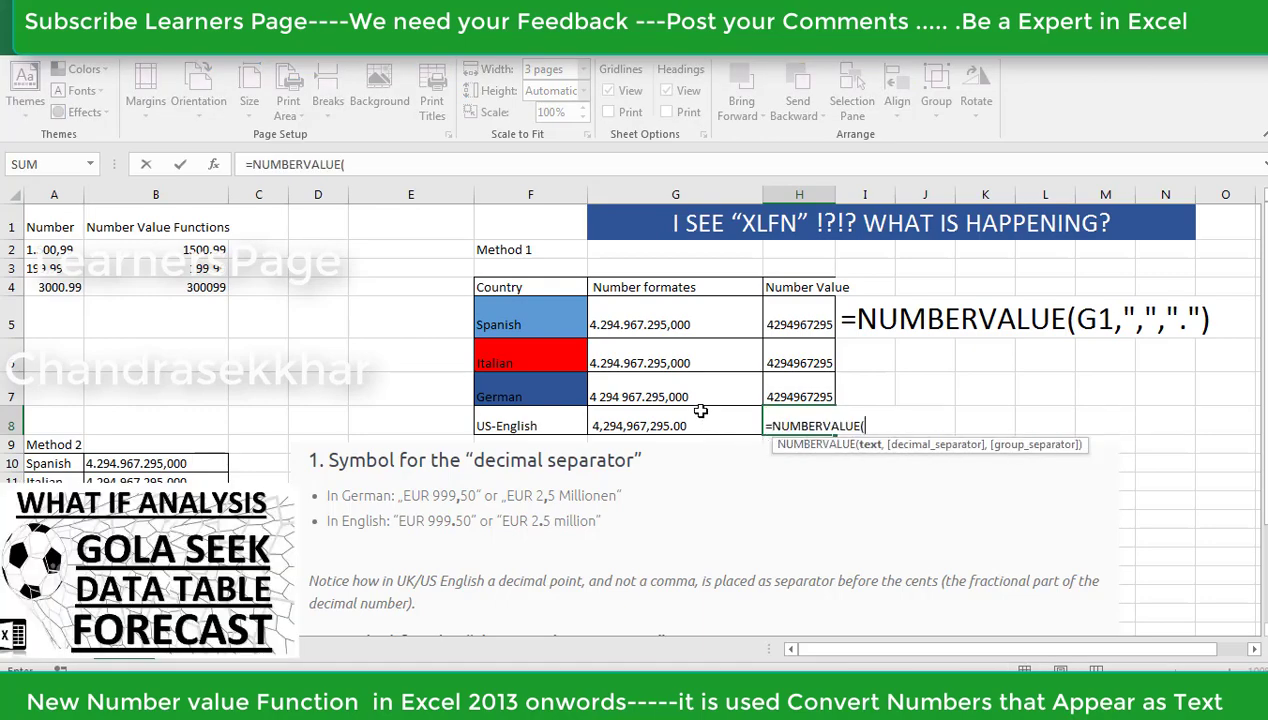
{"action": "left_click", "coordinate": [700, 411]}
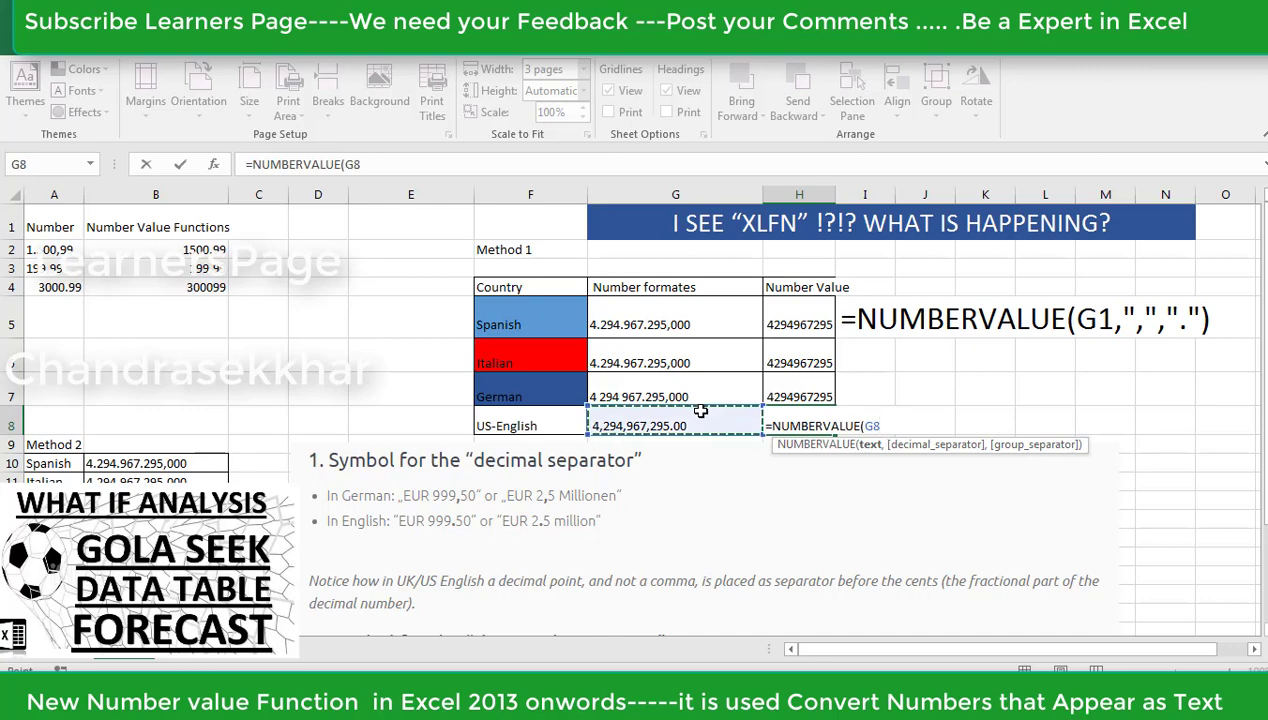
{"action": "type", "text": ","}
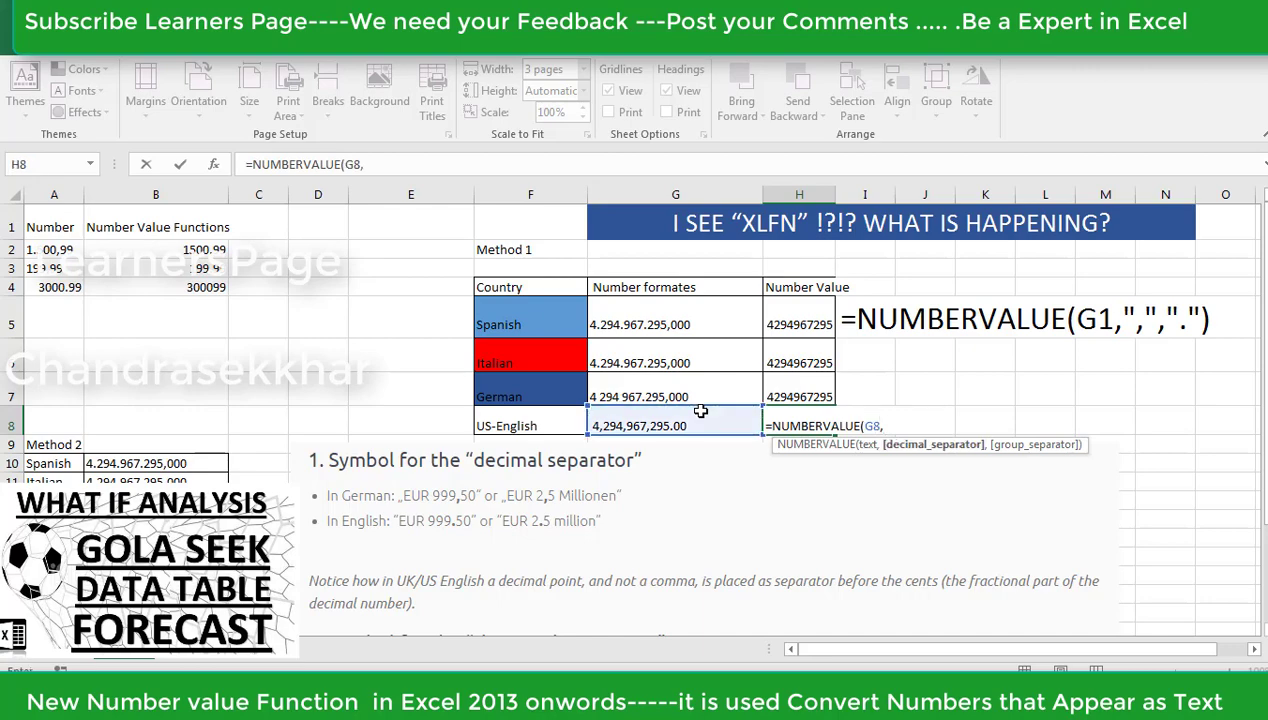
{"action": "type", "text": "\""}
{"action": "type", "text": ".\","}
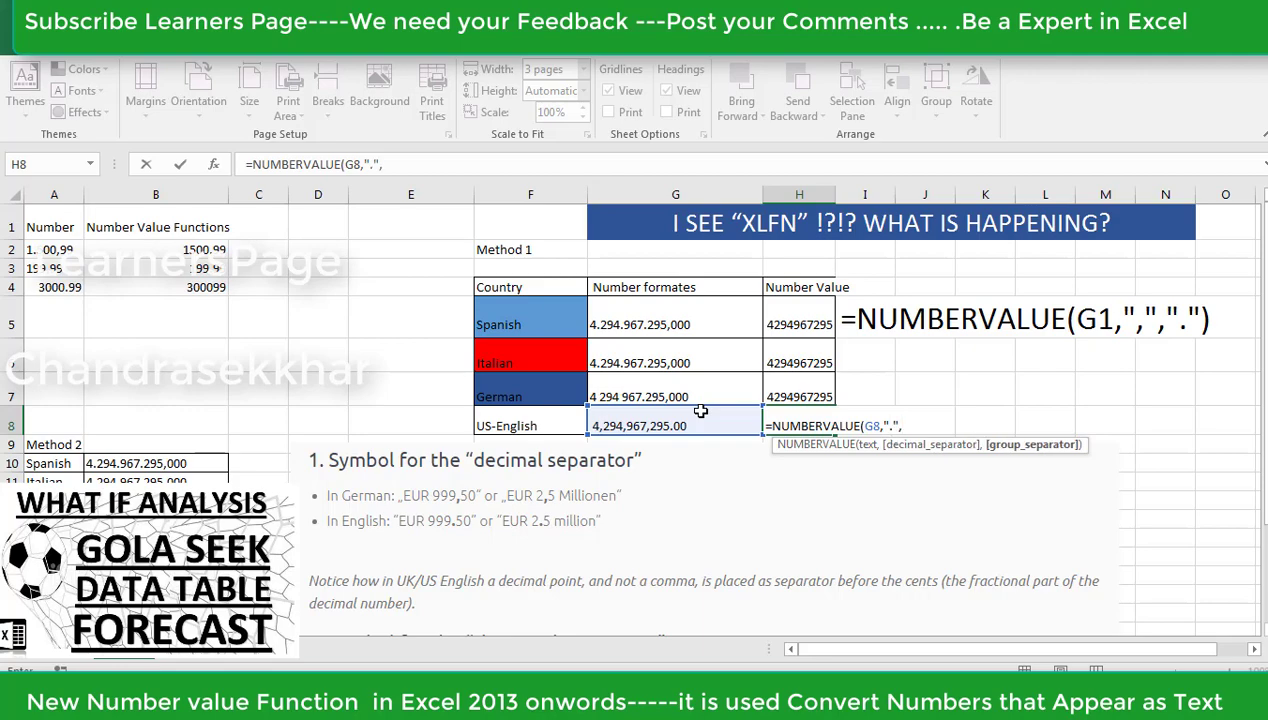
{"action": "type", "text": "\""}
{"action": "type", "text": ",\")"}
{"action": "key", "text": "Return"}
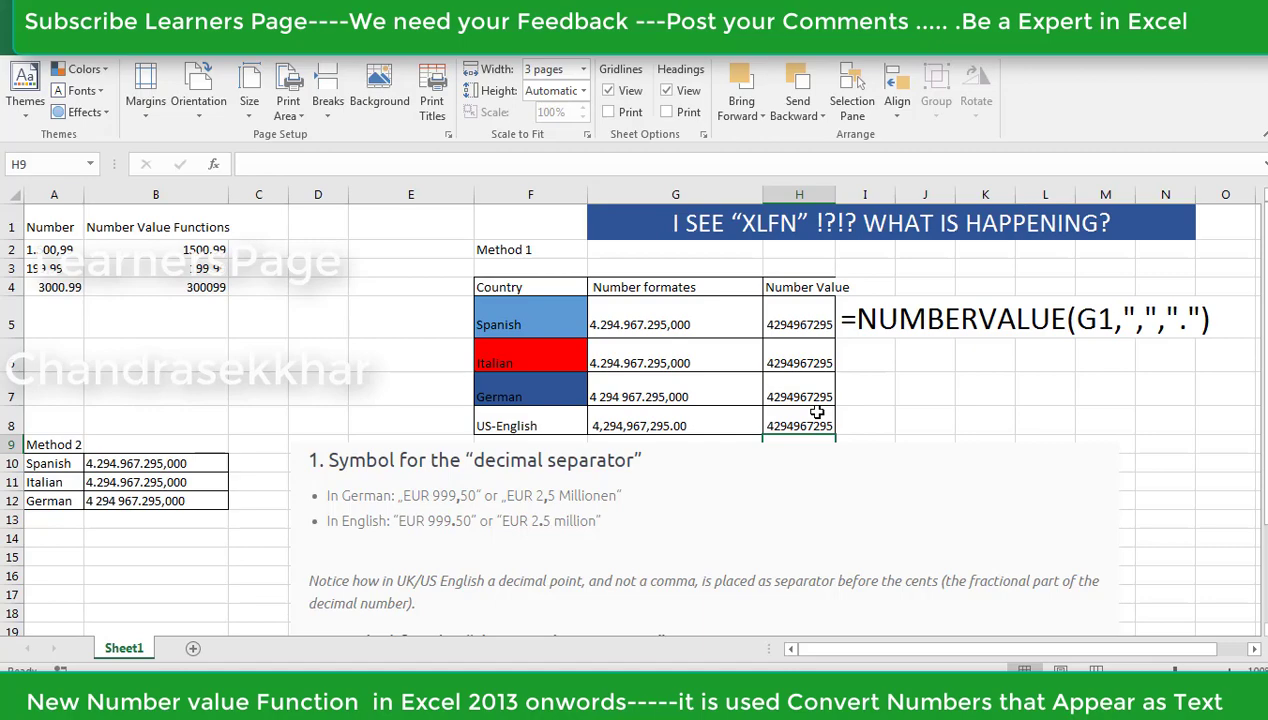
Step: Review the NUMBERVALUE formulas in H6 and H7 for the Italian and German rows
{"action": "left_click", "coordinate": [818, 364]}
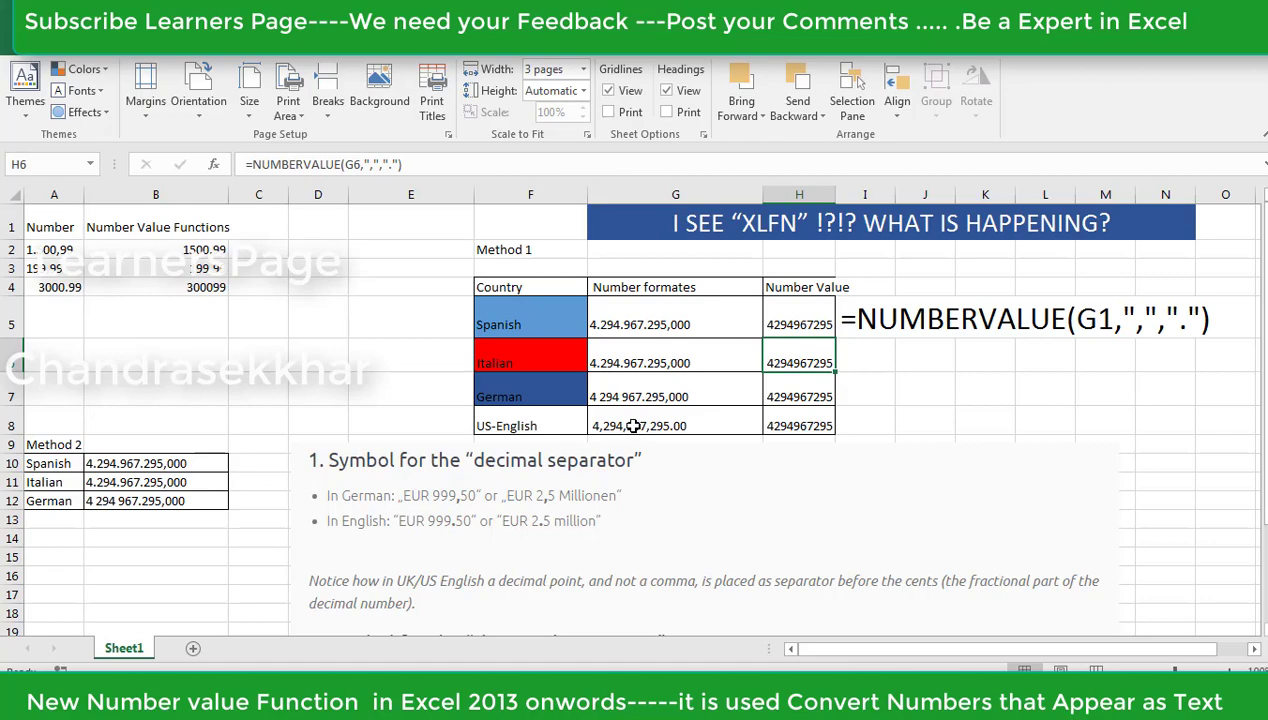
{"action": "left_click", "coordinate": [799, 397]}
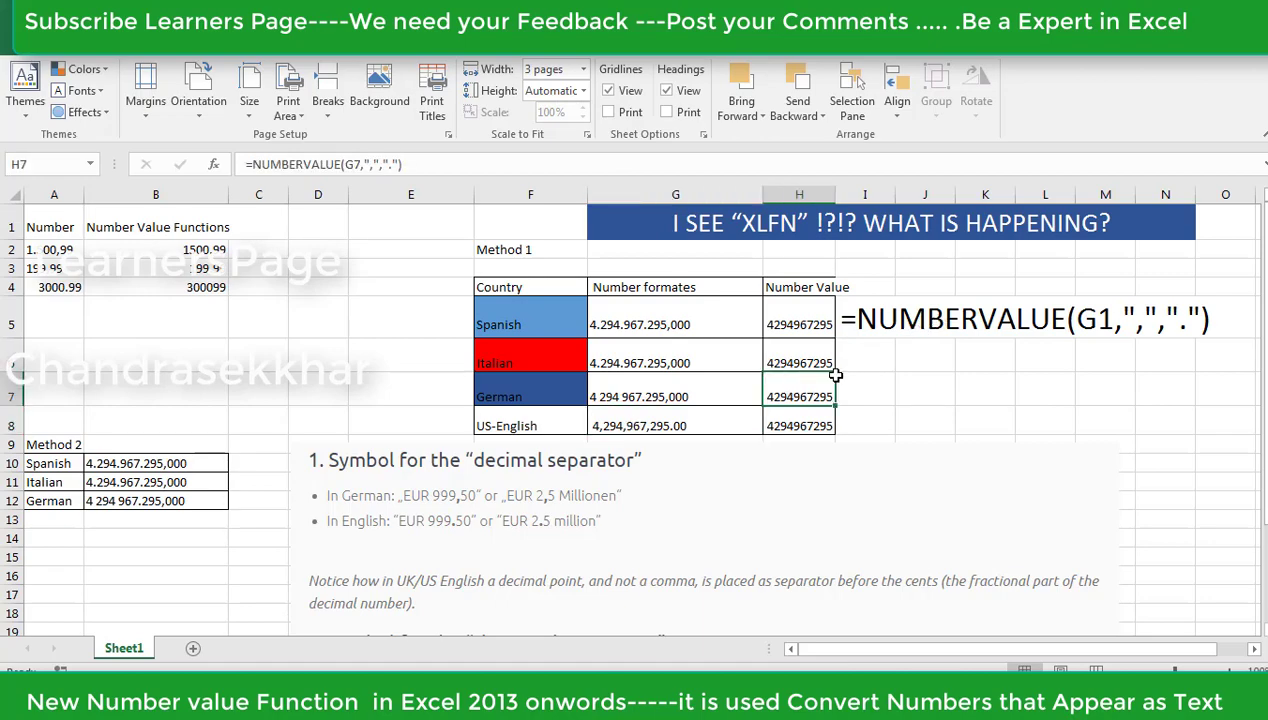
{"action": "left_click", "coordinate": [816, 357]}
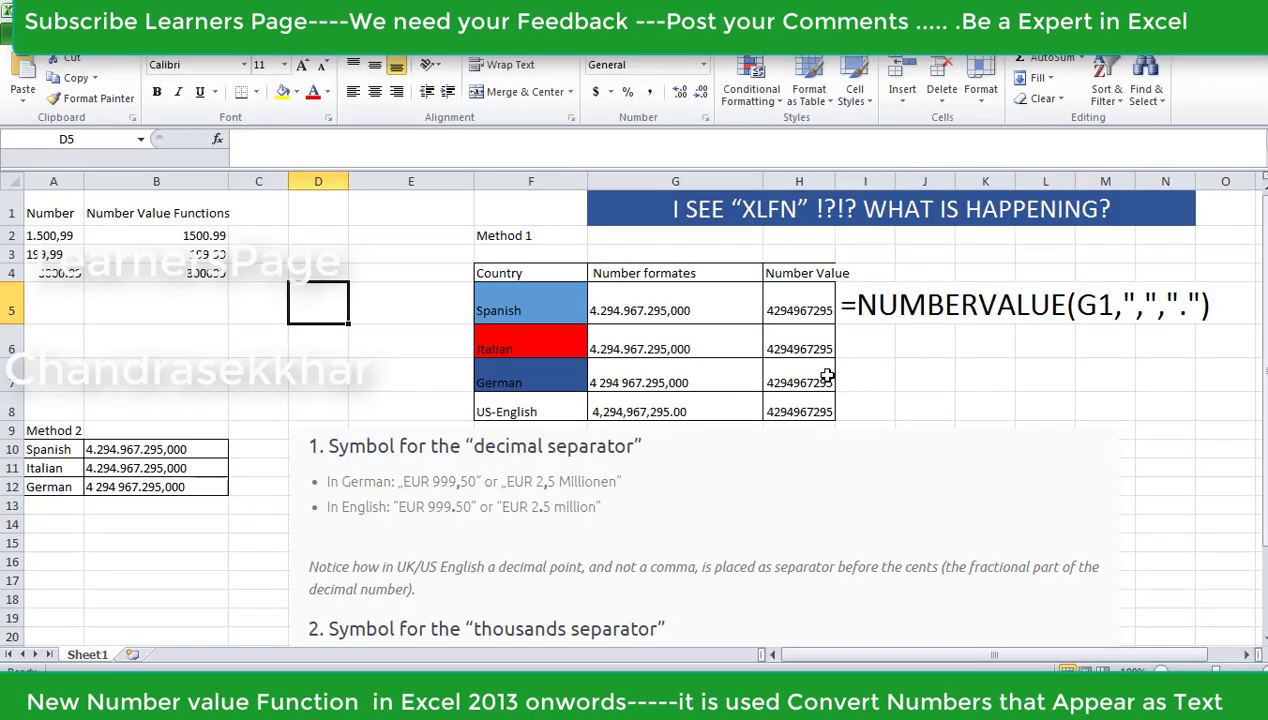
Step: Re-enter the _xlfn-prefixed formulas in H6, H7 and H8 so each shows #NAME?
{"action": "left_click", "coordinate": [407, 338]}
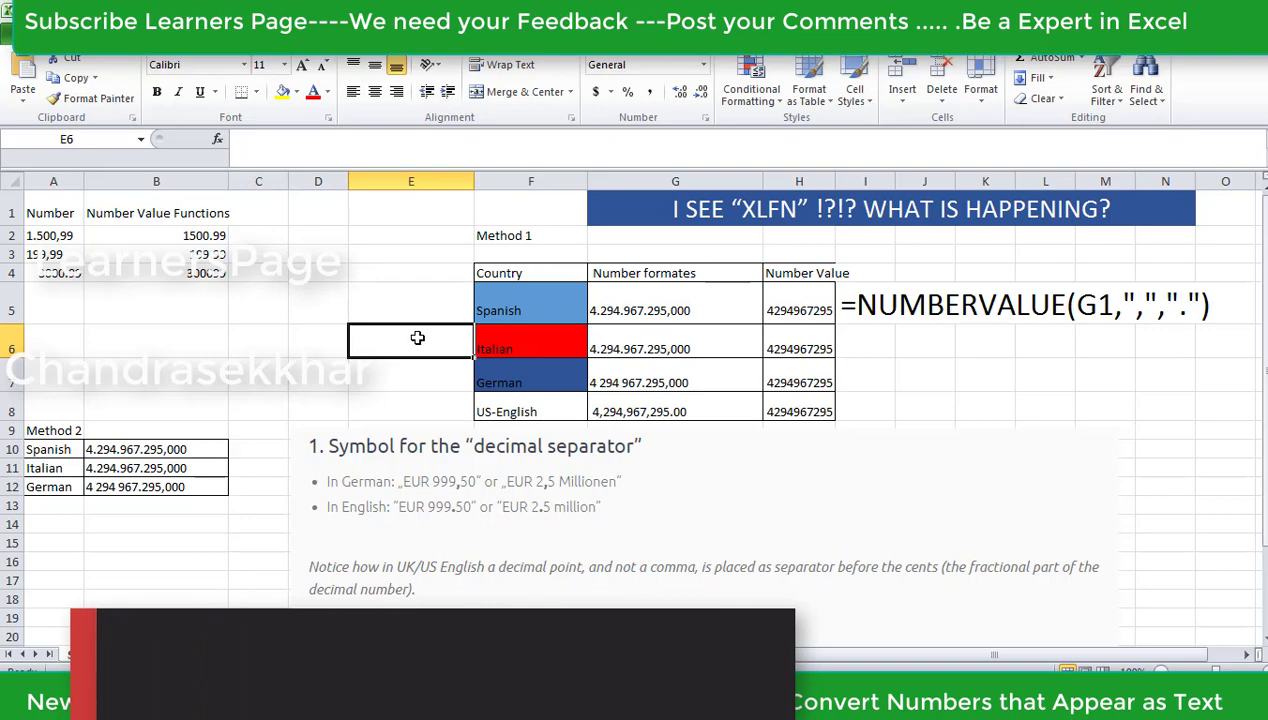
{"action": "left_click", "coordinate": [792, 350]}
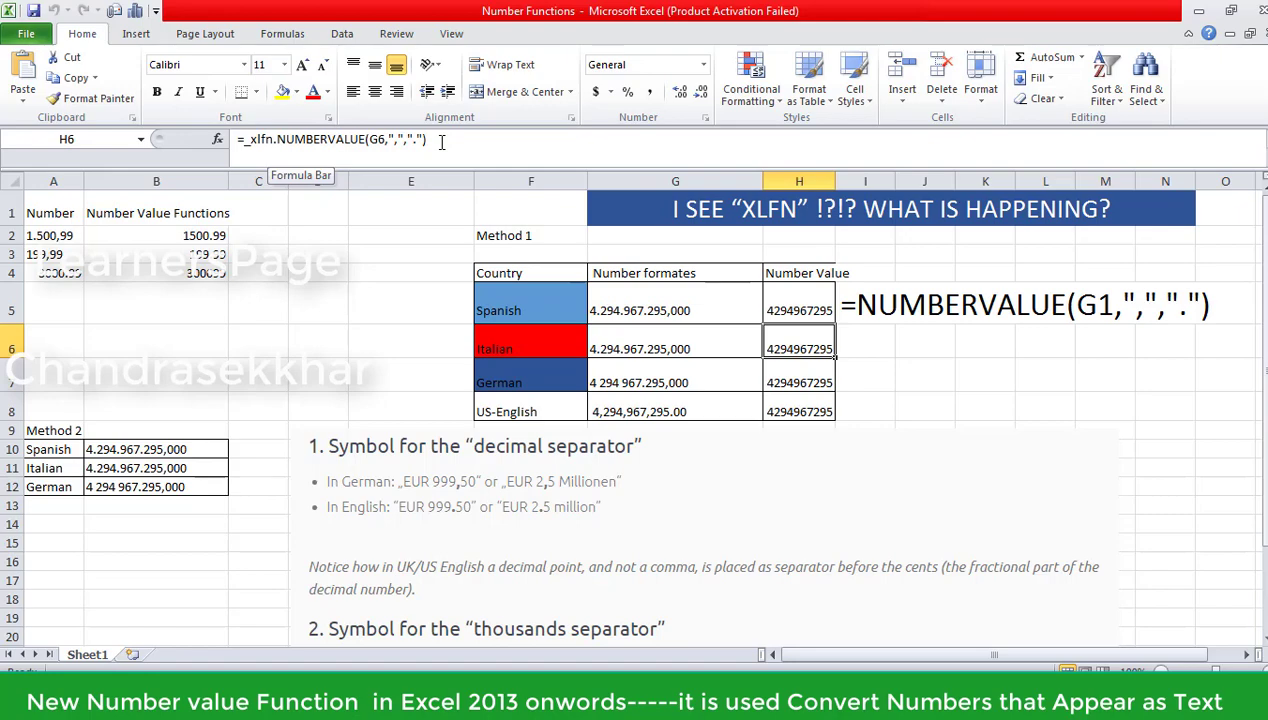
{"action": "left_click", "coordinate": [441, 141]}
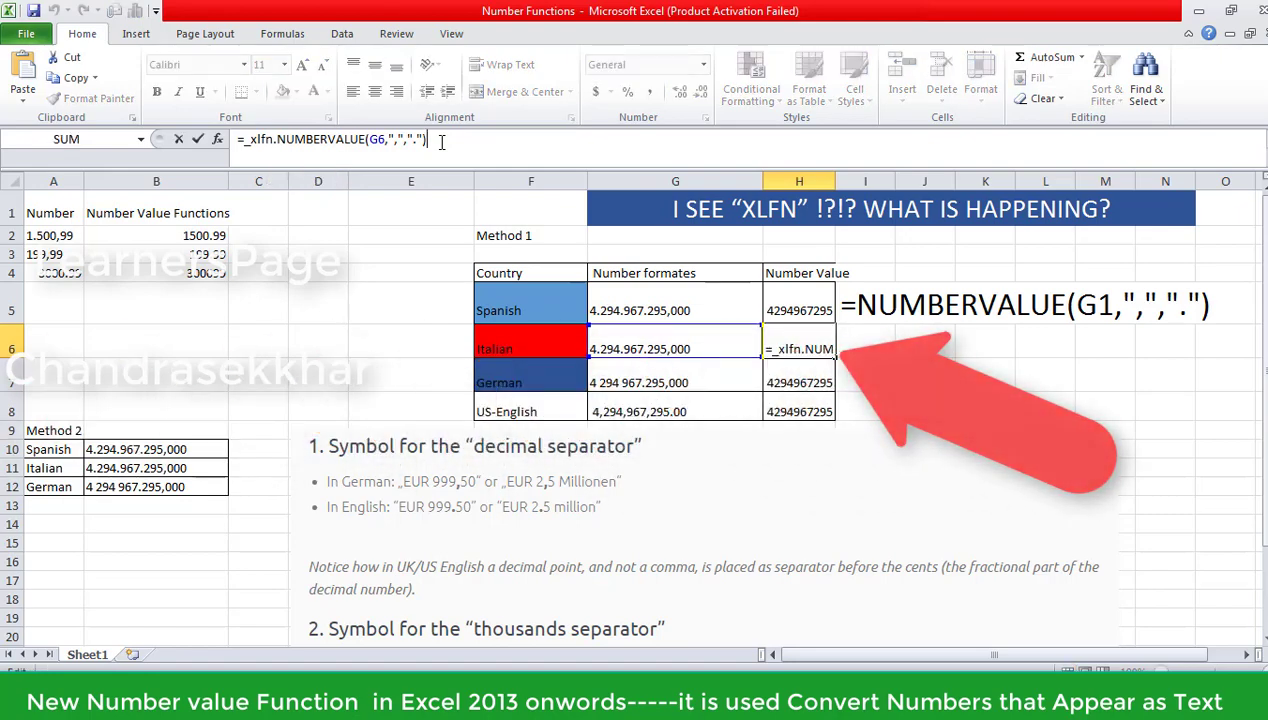
{"action": "key", "text": "Return"}
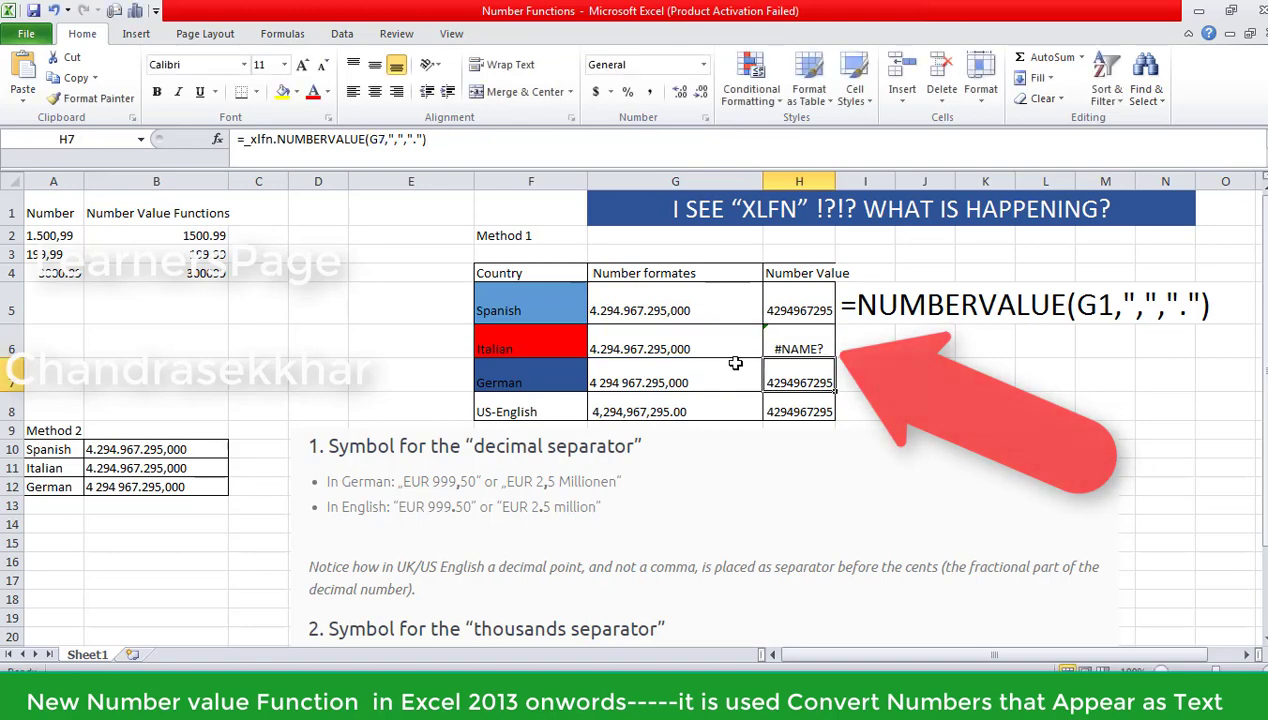
{"action": "left_click", "coordinate": [462, 139]}
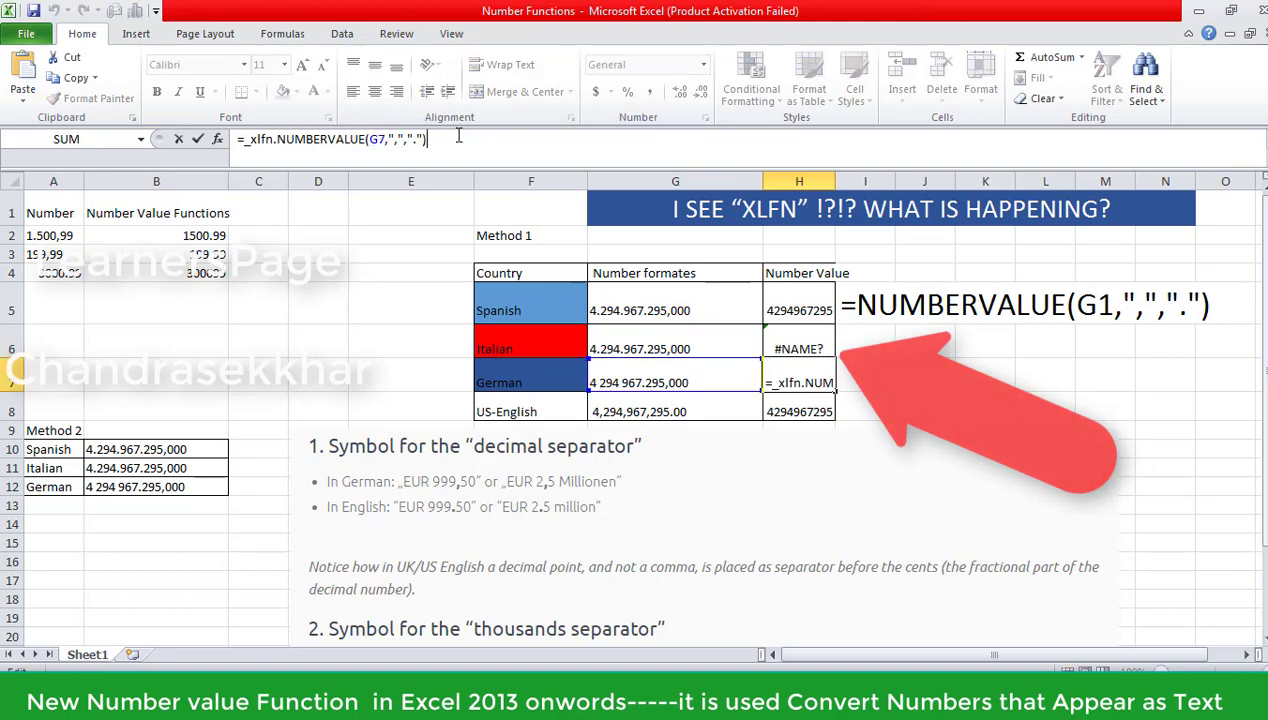
{"action": "key", "text": "Return"}
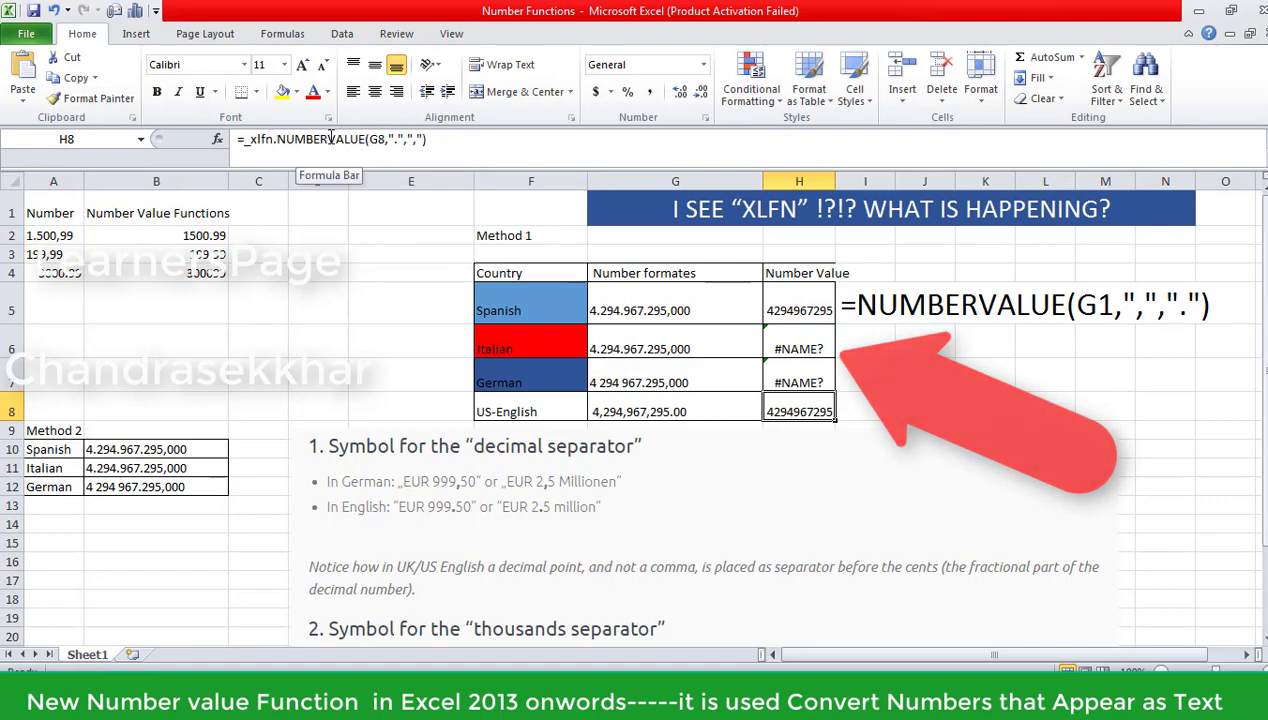
{"action": "left_click", "coordinate": [459, 140]}
{"action": "left_click", "coordinate": [198, 139]}
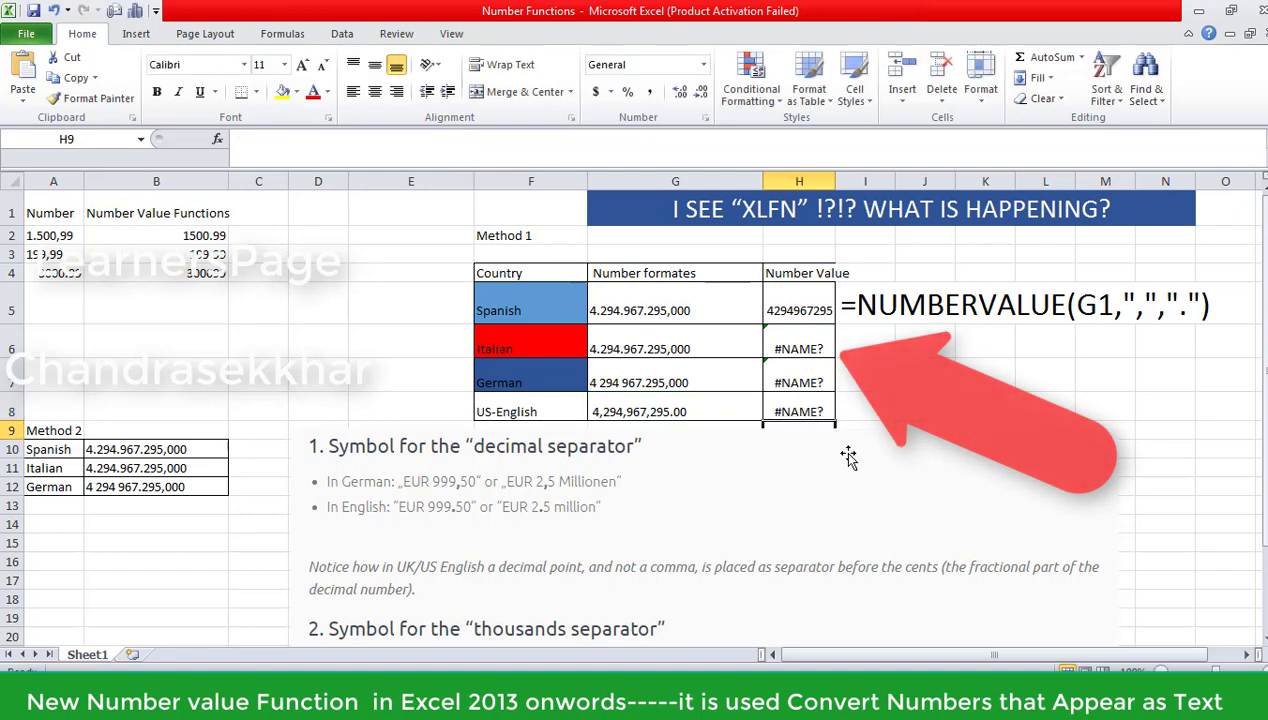
{"action": "left_click", "coordinate": [880, 393]}
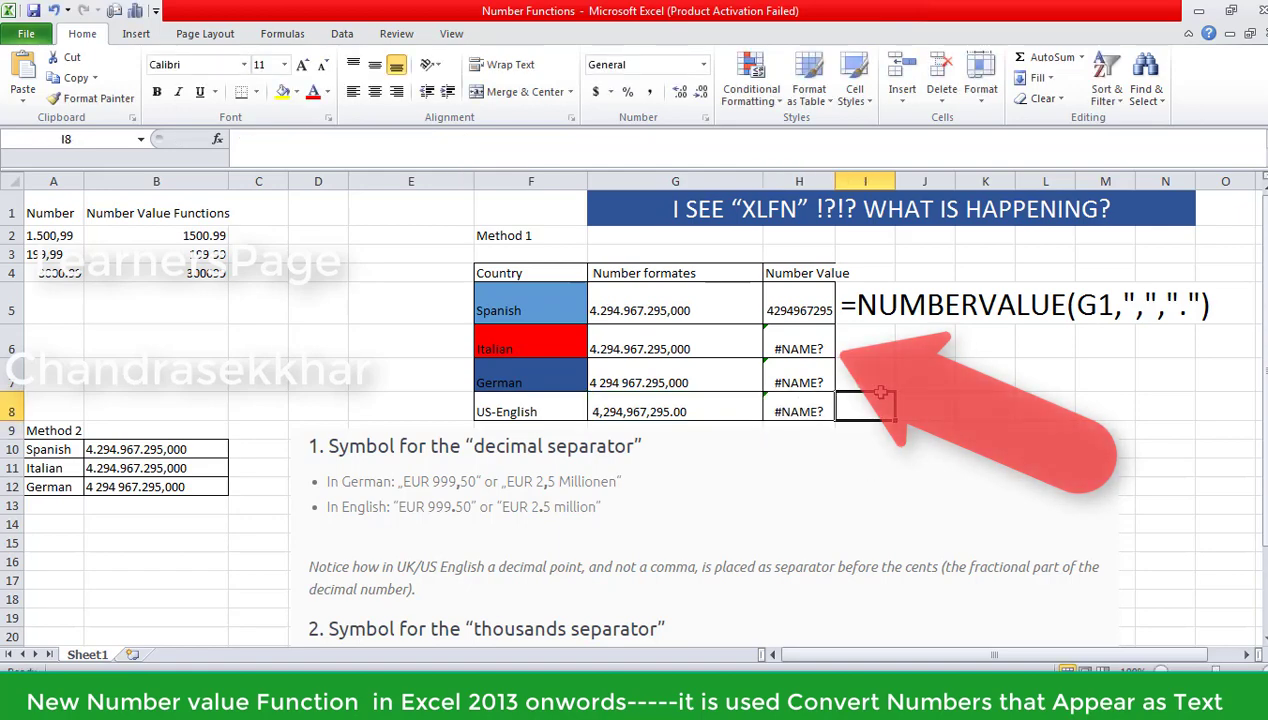
Step: Move the decimal-separator picture down-right, then select the Method 2 numbers in B10:B12
{"action": "left_click", "coordinate": [800, 468]}
{"action": "left_click_drag", "start_coordinate": [800, 468], "coordinate": [1045, 493]}
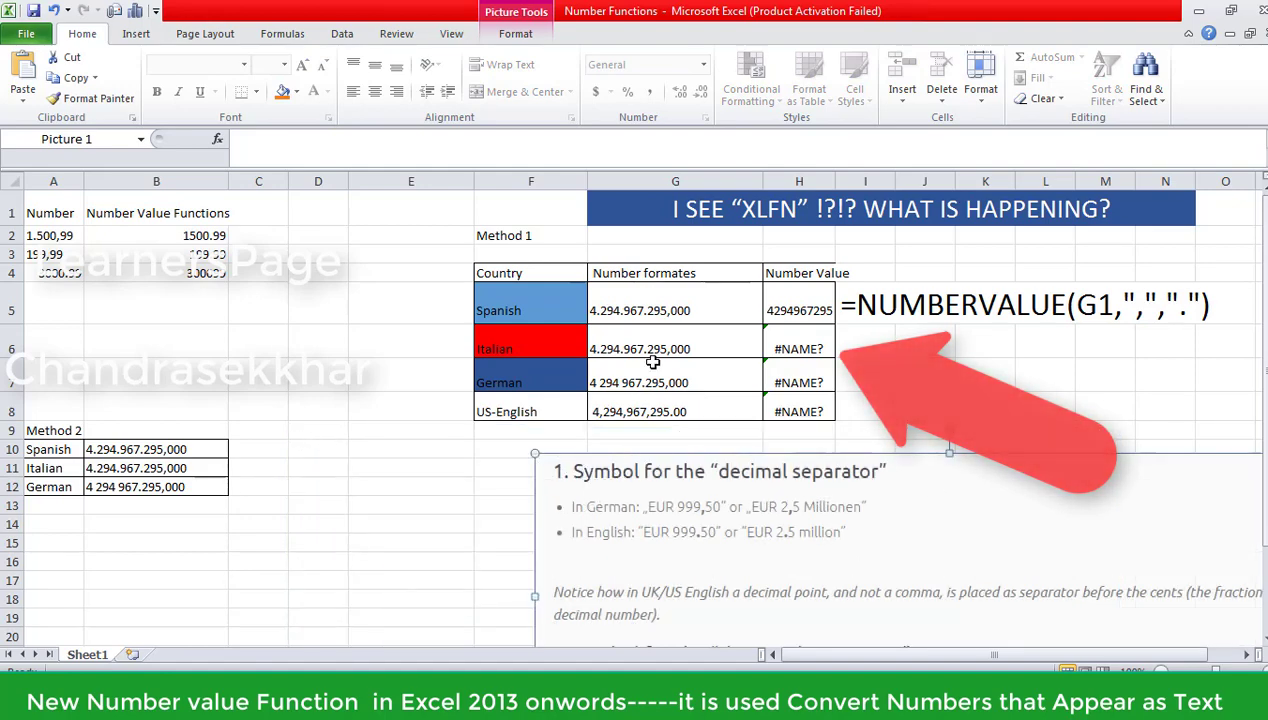
{"action": "left_click", "coordinate": [367, 378]}
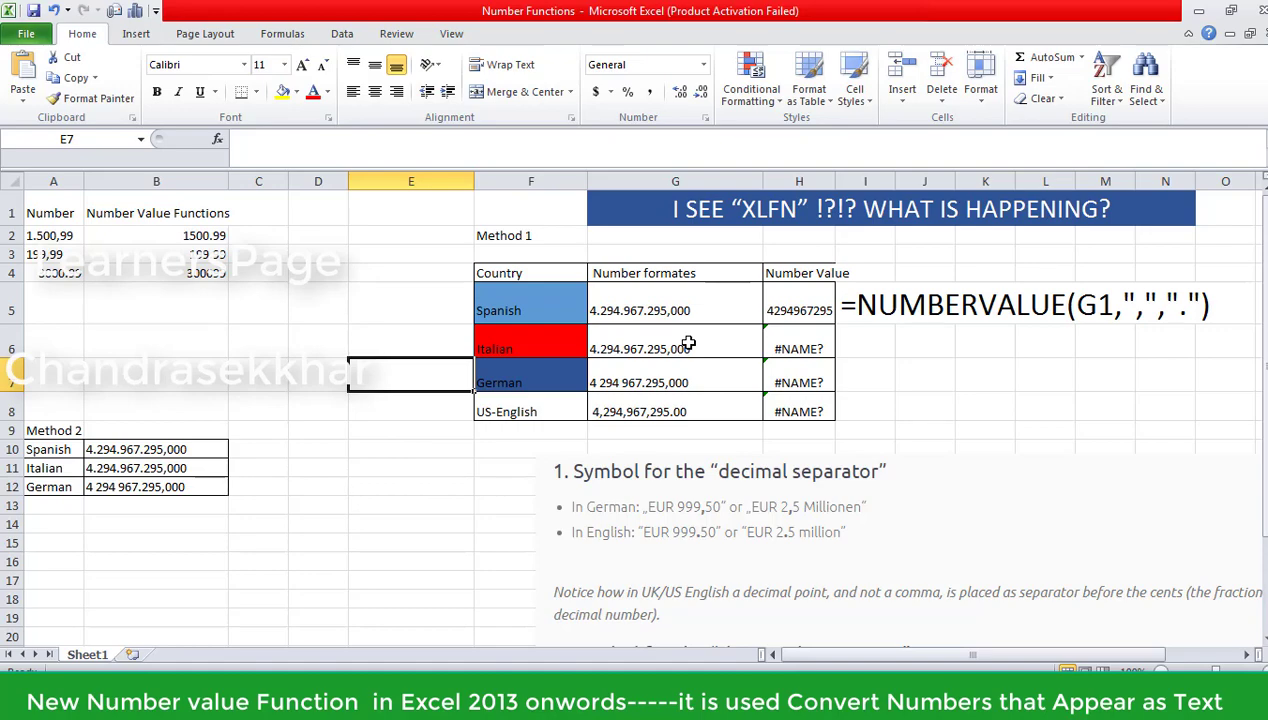
{"action": "left_click", "coordinate": [205, 468]}
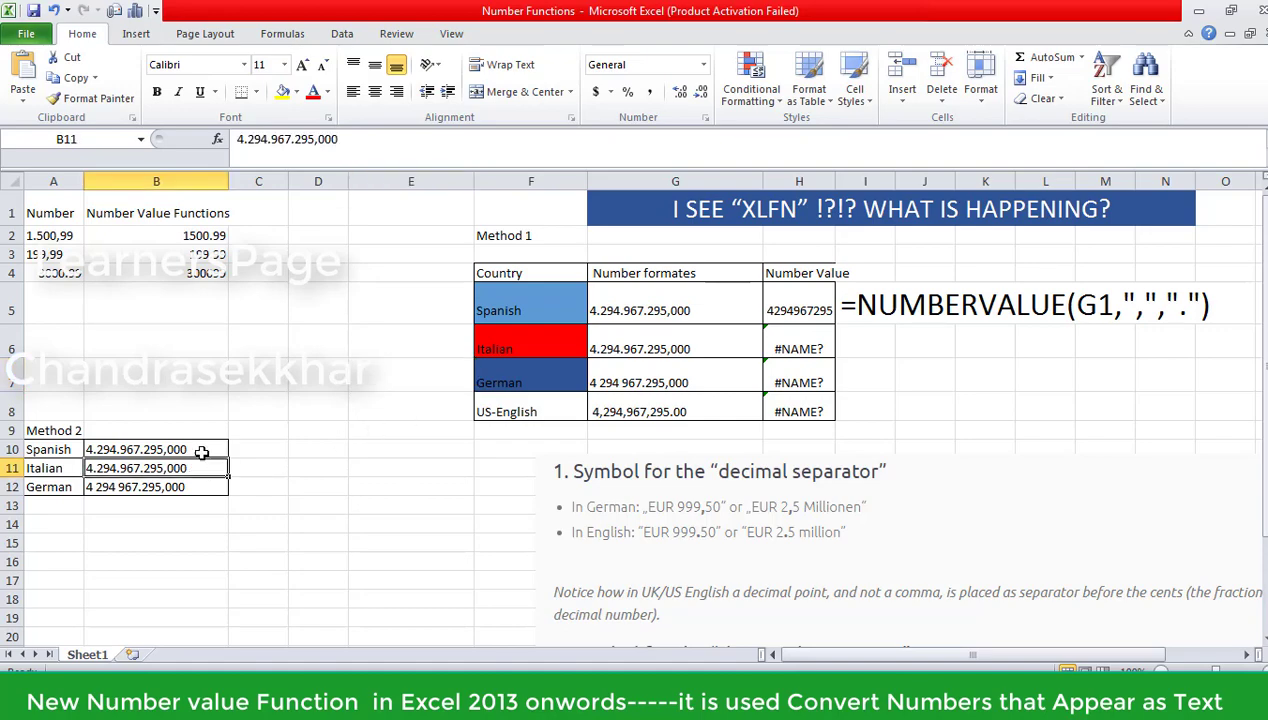
{"action": "left_click_drag", "start_coordinate": [201, 453], "coordinate": [198, 487]}
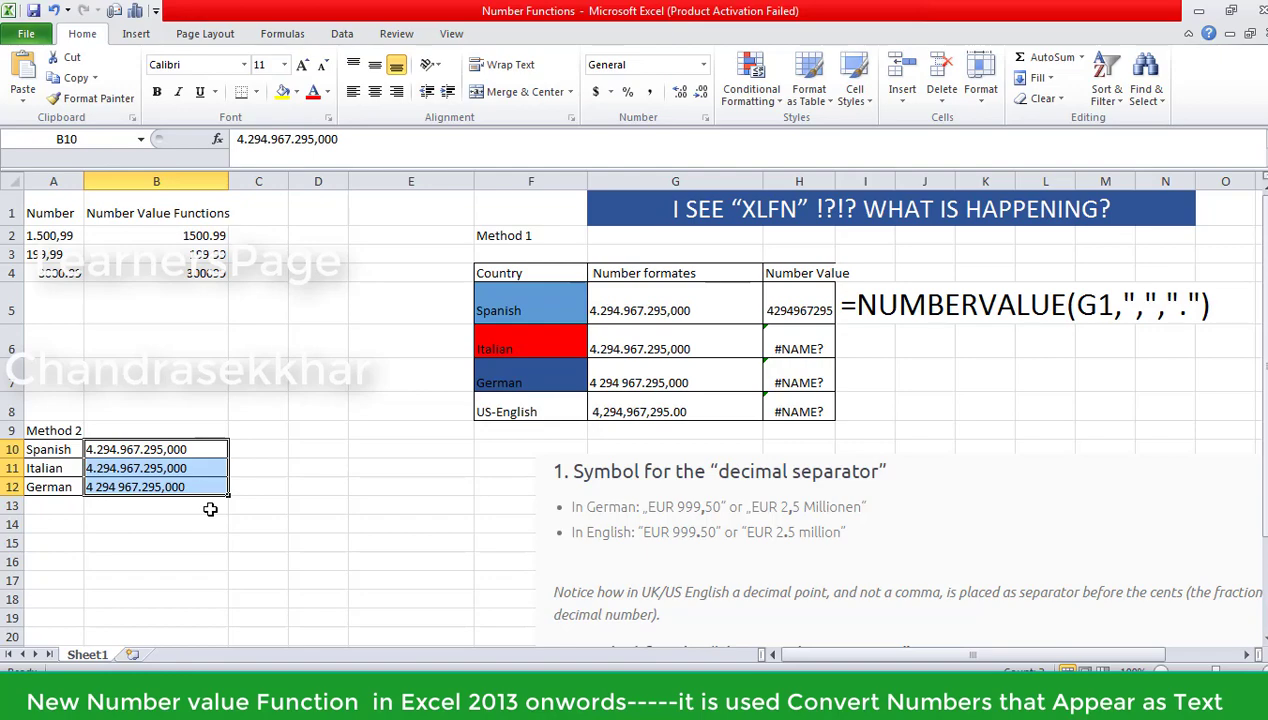
Step: Use Find and Replace to change every period in B10:B12 to a slash
{"action": "key", "text": "ctrl+f"}
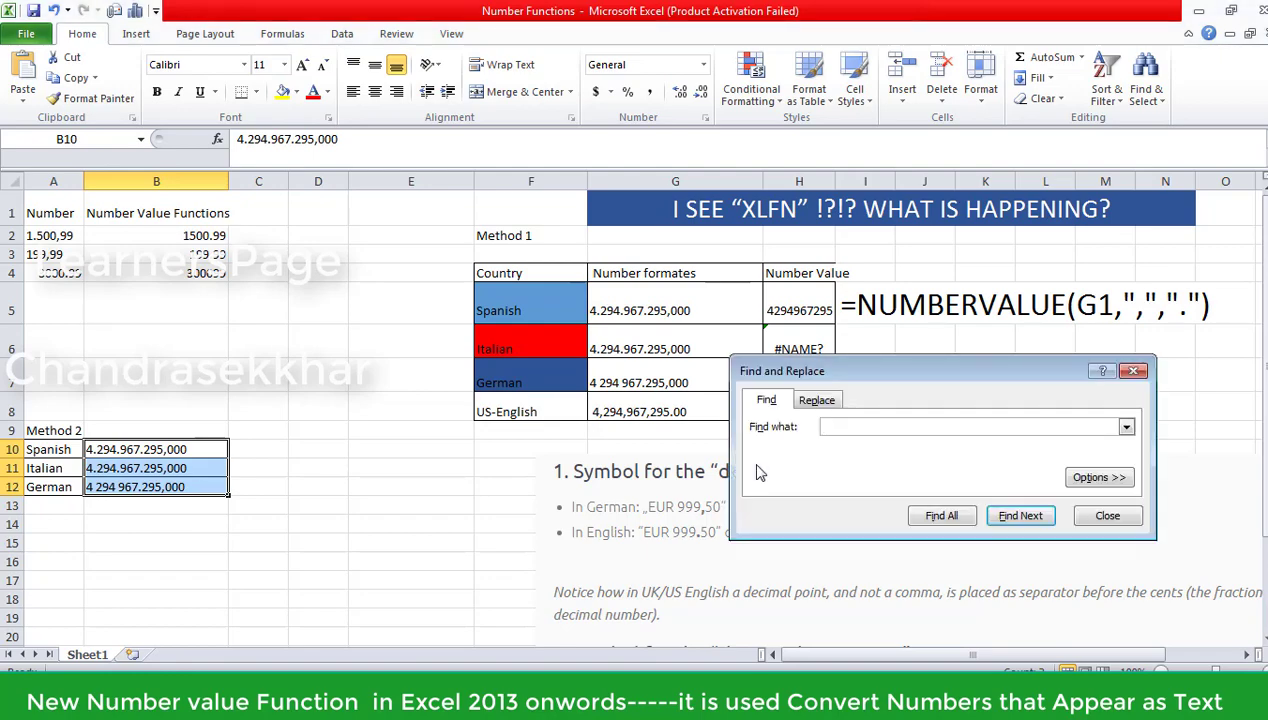
{"action": "left_click", "coordinate": [834, 399]}
{"action": "left_click_drag", "start_coordinate": [840, 371], "coordinate": [417, 370]}
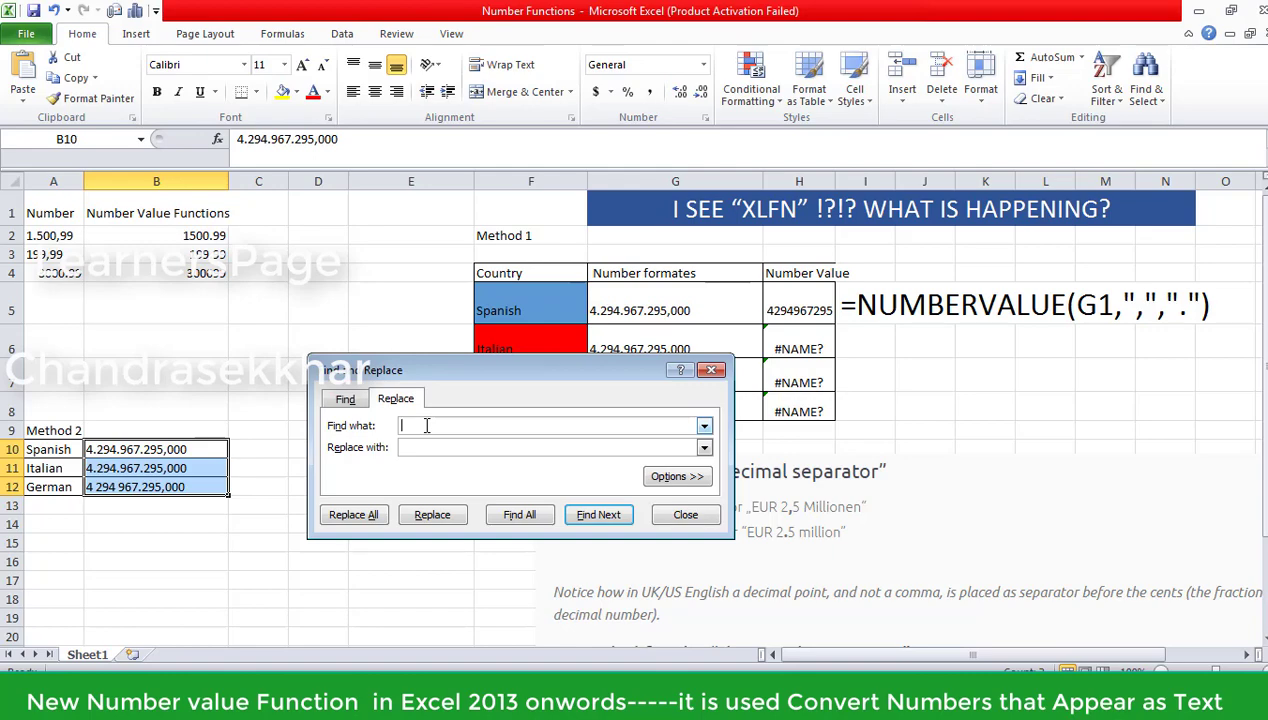
{"action": "type", "text": "."}
{"action": "left_click", "coordinate": [428, 446]}
{"action": "type", "text": "/"}
{"action": "left_click", "coordinate": [366, 519]}
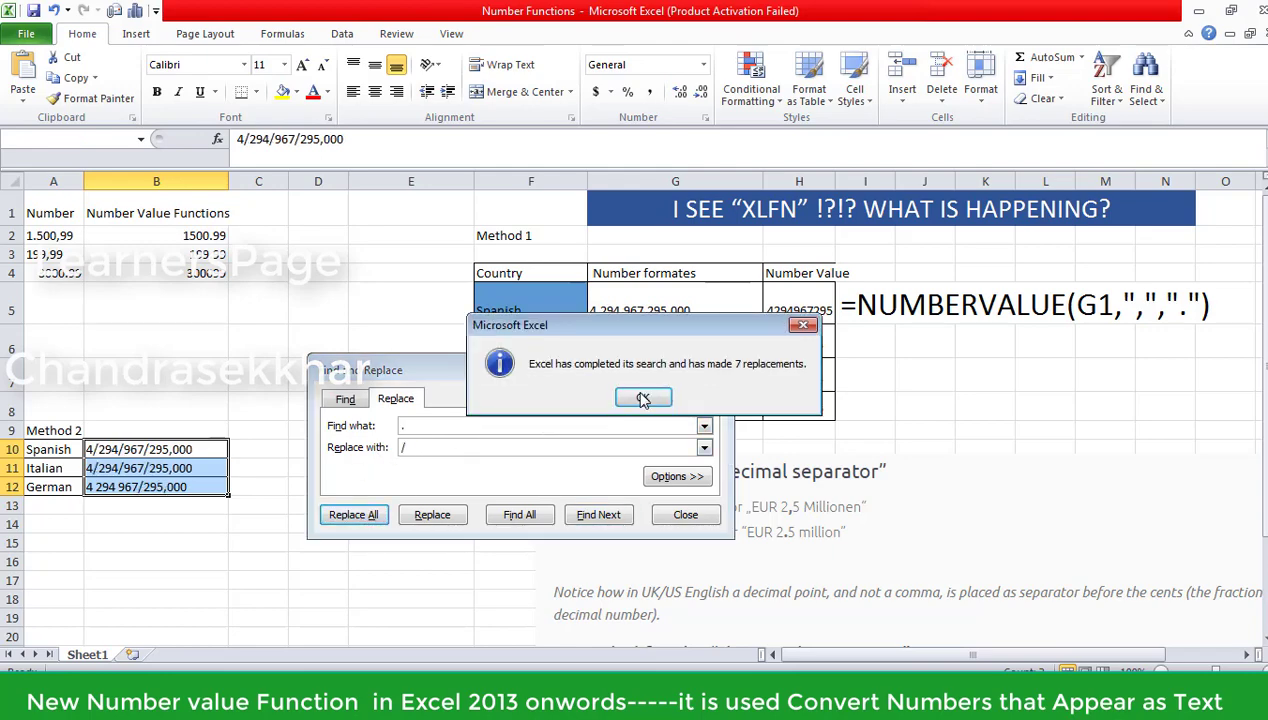
{"action": "left_click", "coordinate": [642, 397]}
Step: Replace every comma in B10:B12 with a period
{"action": "left_click", "coordinate": [431, 427]}
{"action": "key", "text": "BackSpace"}
{"action": "type", "text": ","}
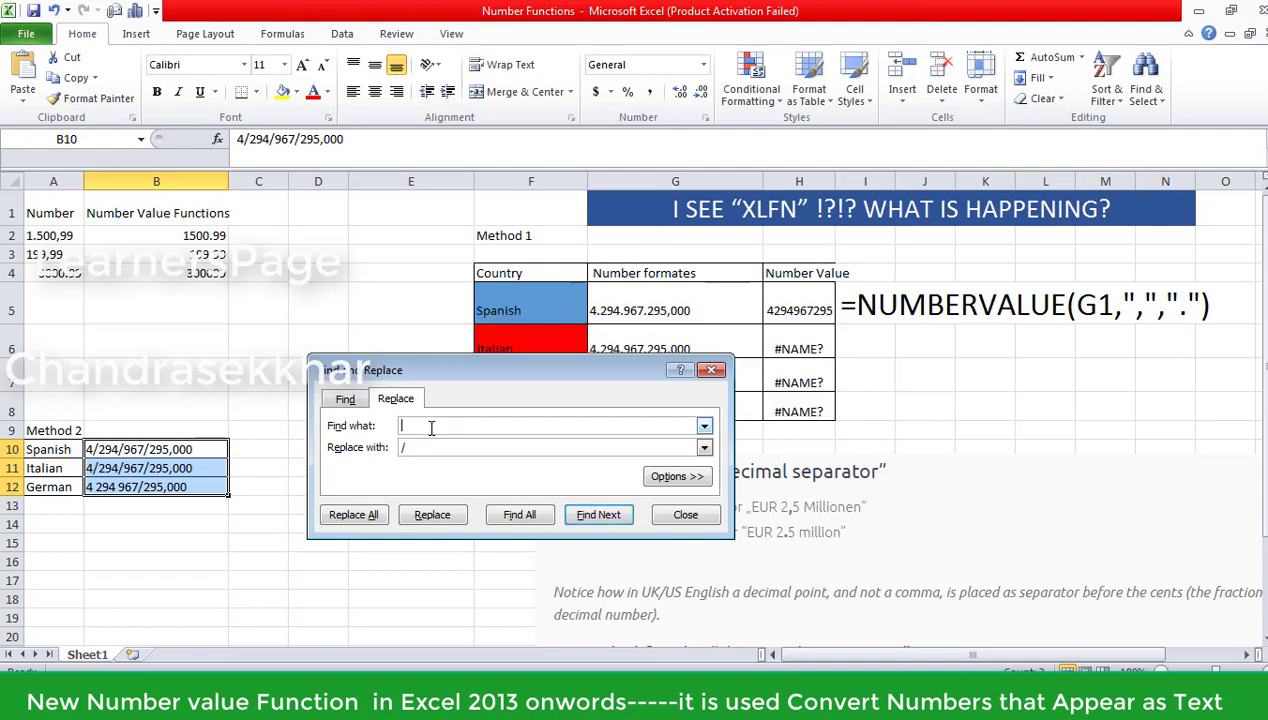
{"action": "left_click", "coordinate": [428, 447]}
{"action": "key", "text": "BackSpace"}
{"action": "type", "text": "."}
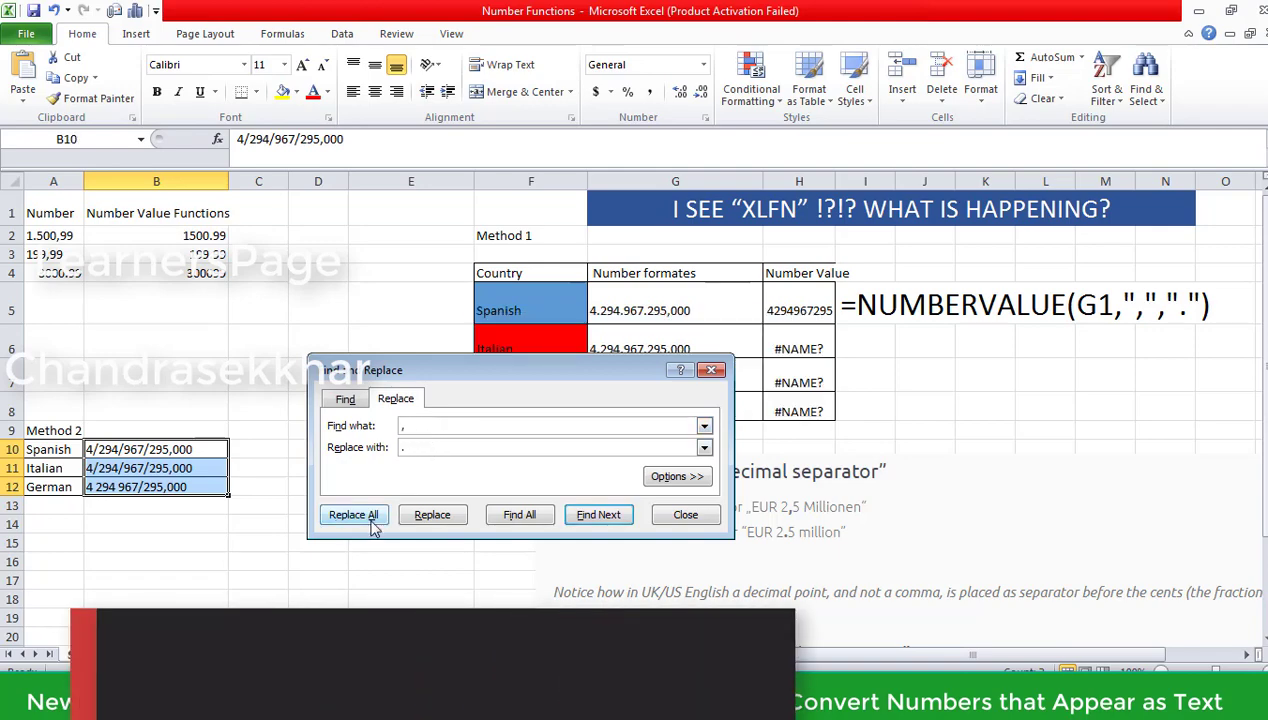
{"action": "left_click", "coordinate": [371, 523]}
{"action": "key", "text": "Return"}
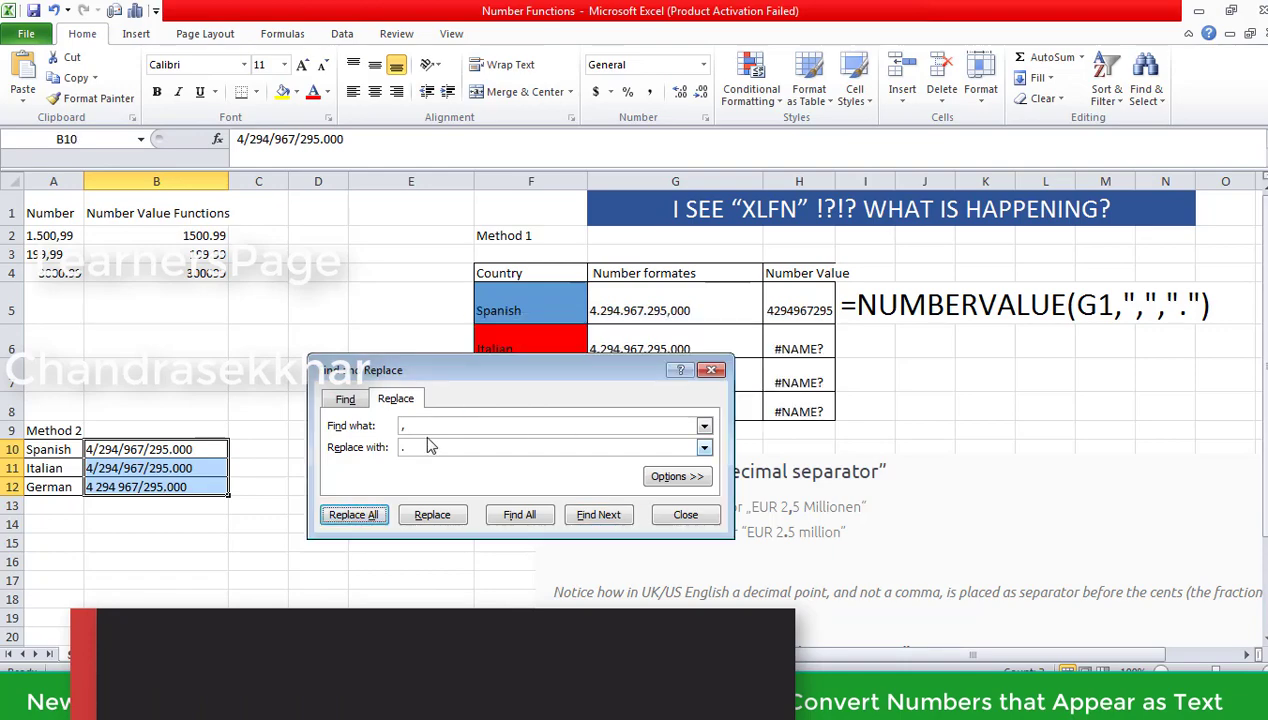
Step: Replace every slash with a comma, then close Find and Replace
{"action": "key", "text": "shift+Tab"}
{"action": "key", "text": "BackSpace"}
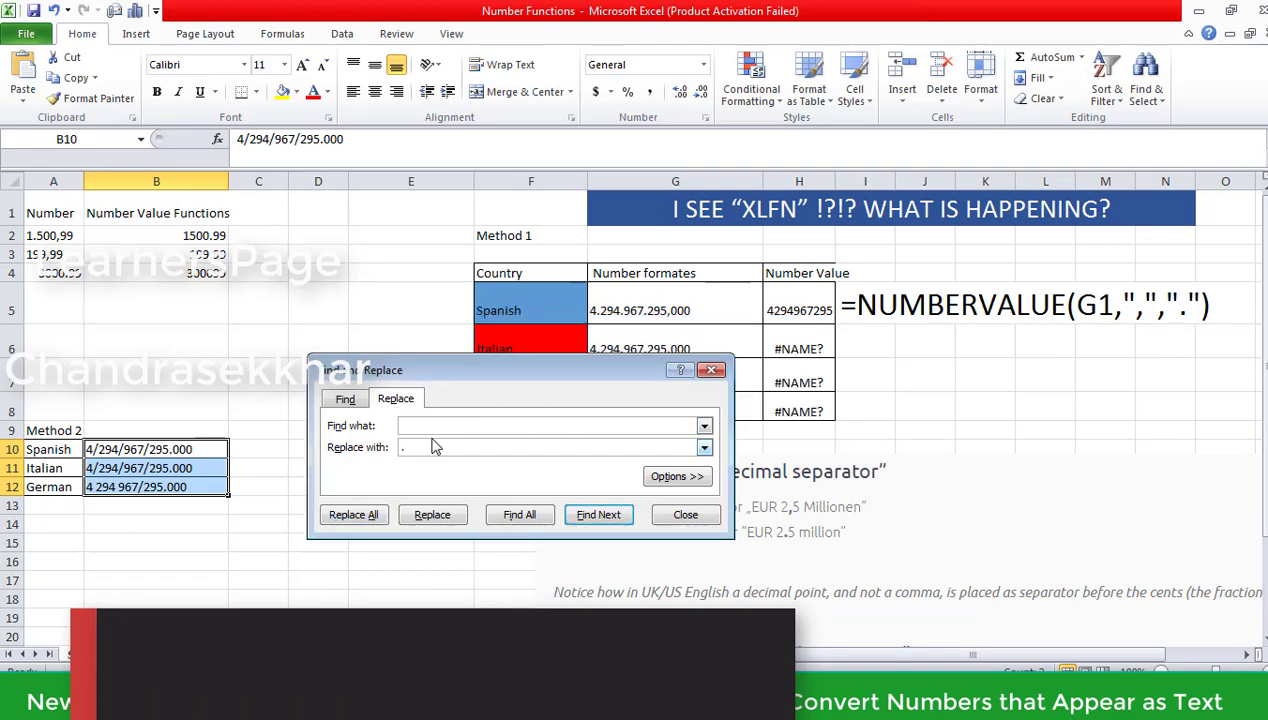
{"action": "type", "text": "/"}
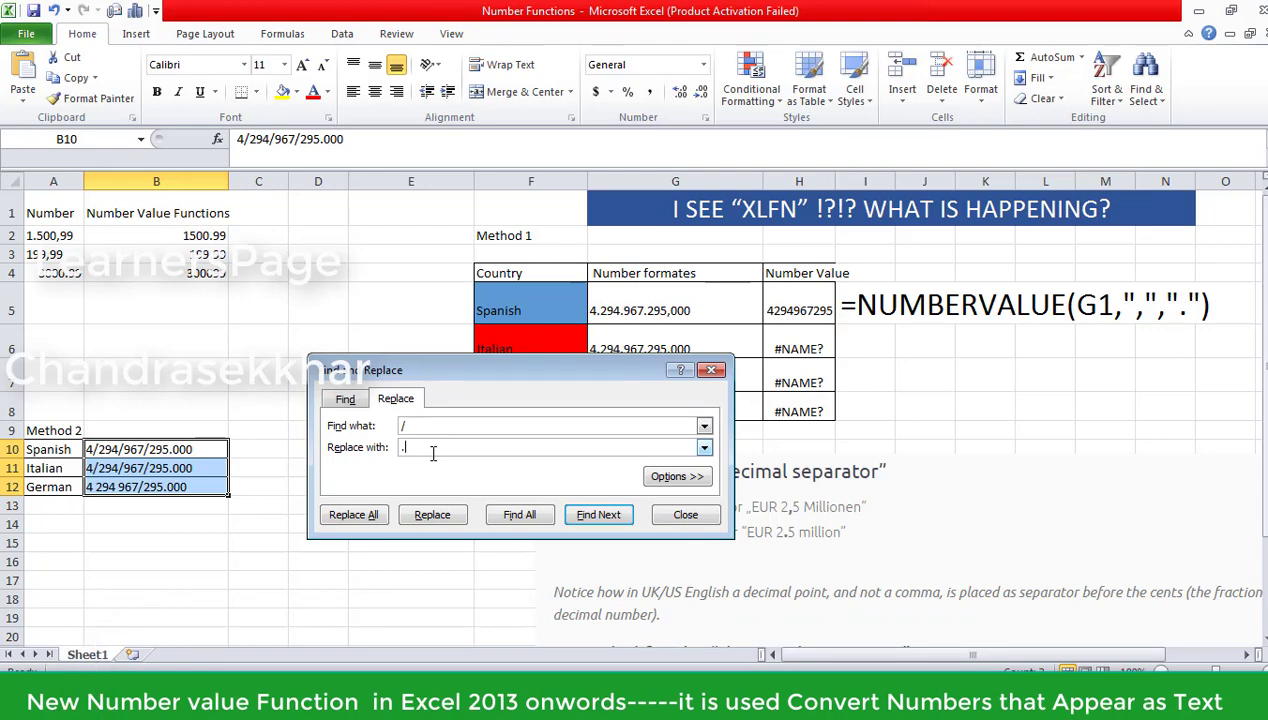
{"action": "key", "text": "BackSpace"}
{"action": "type", "text": ","}
{"action": "left_click", "coordinate": [370, 515]}
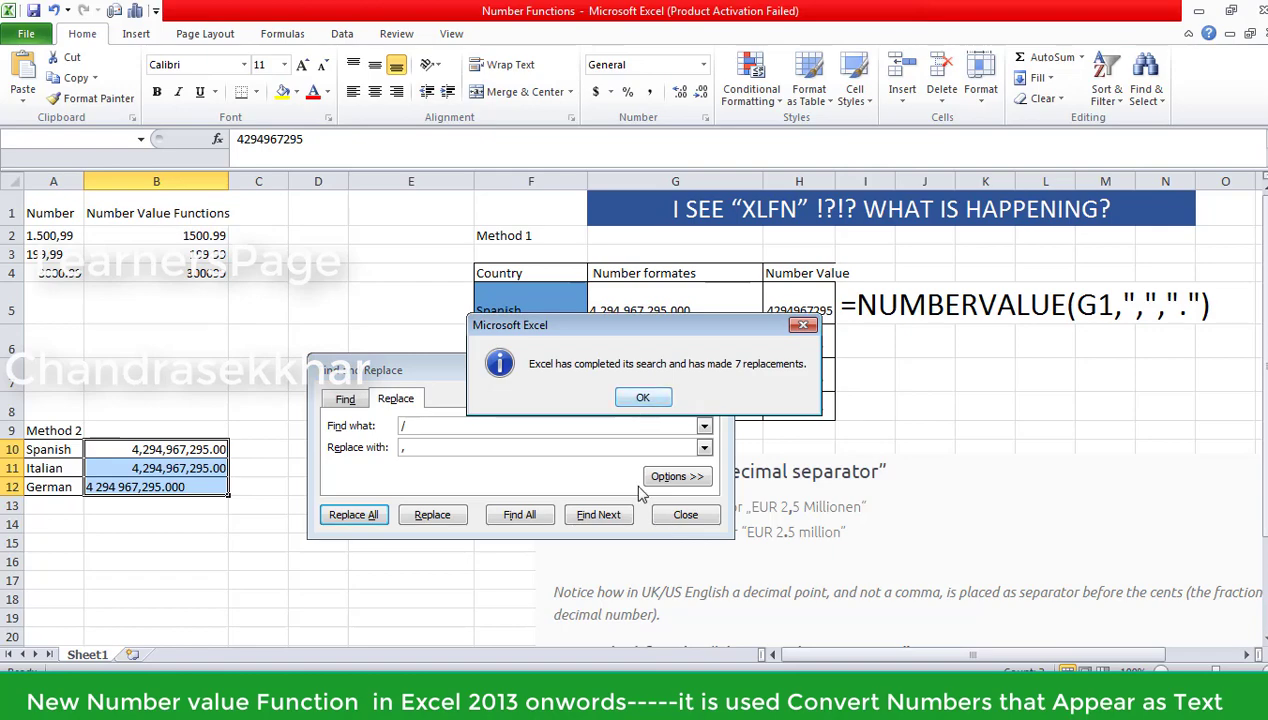
{"action": "key", "text": "Return"}
{"action": "left_click", "coordinate": [675, 514]}
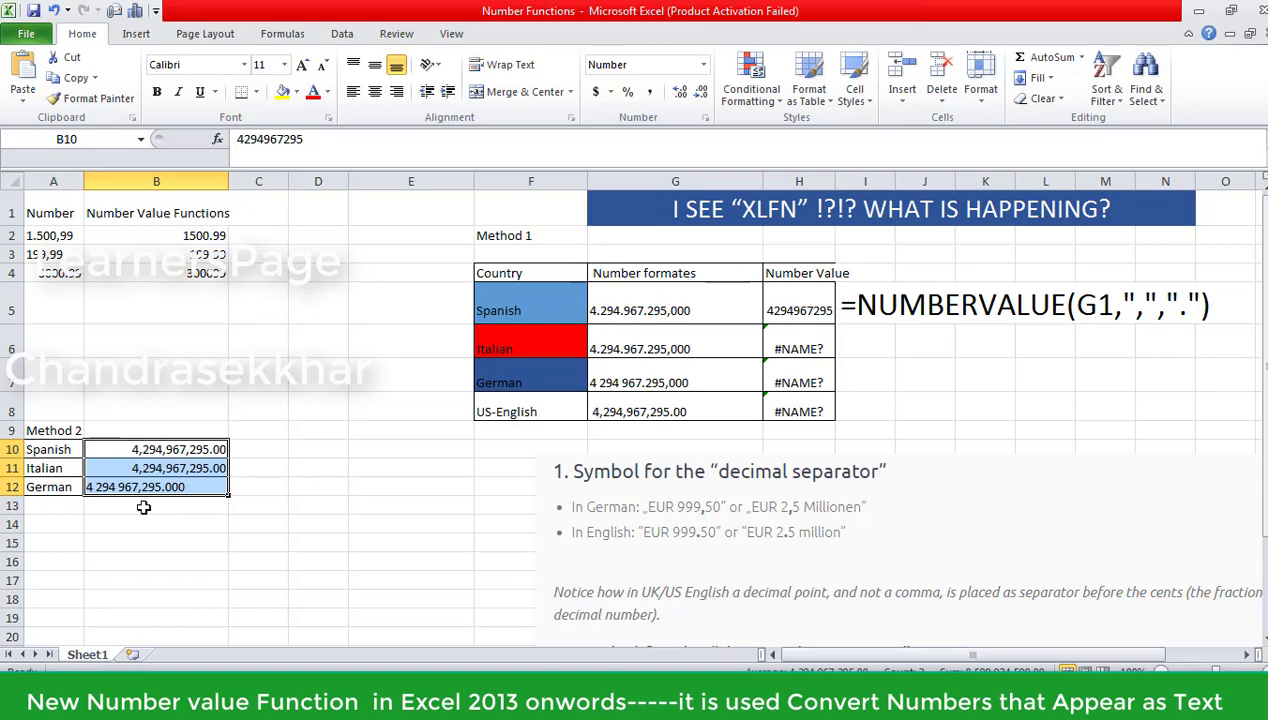
Step: Review the #NAME? formula in H6, then select an empty cell
{"action": "left_click", "coordinate": [787, 352]}
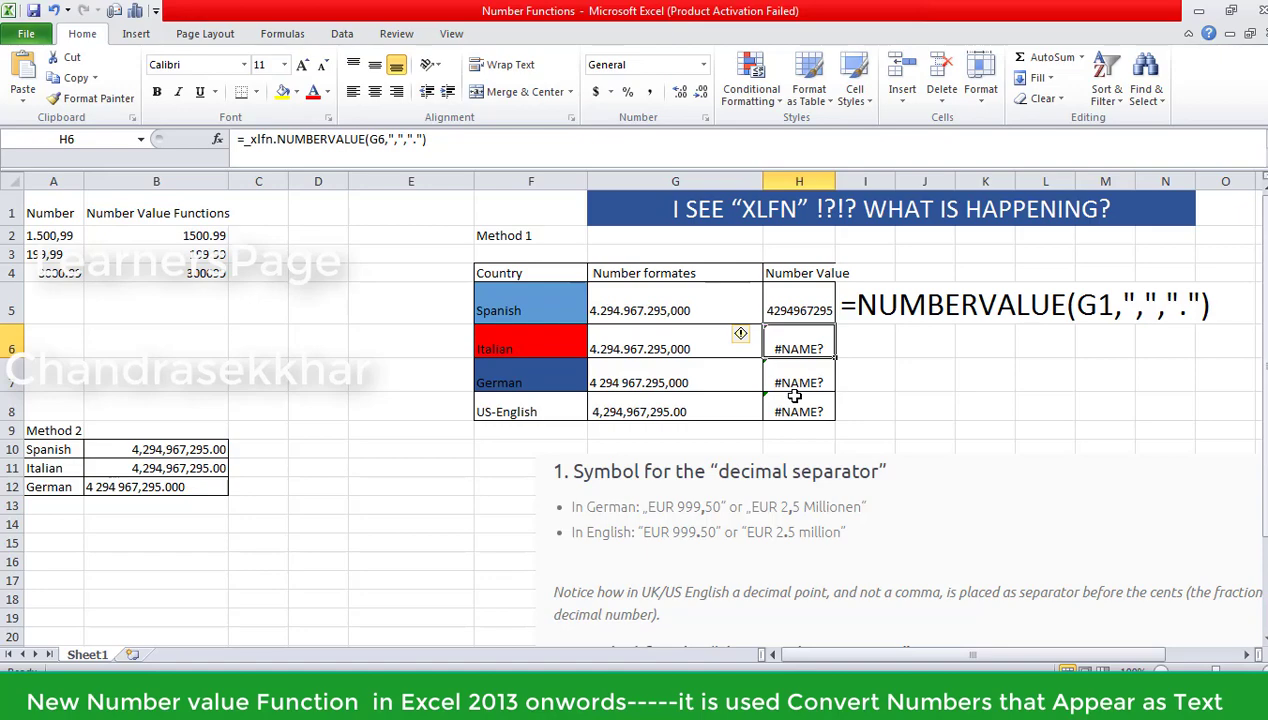
{"action": "left_click", "coordinate": [467, 431]}
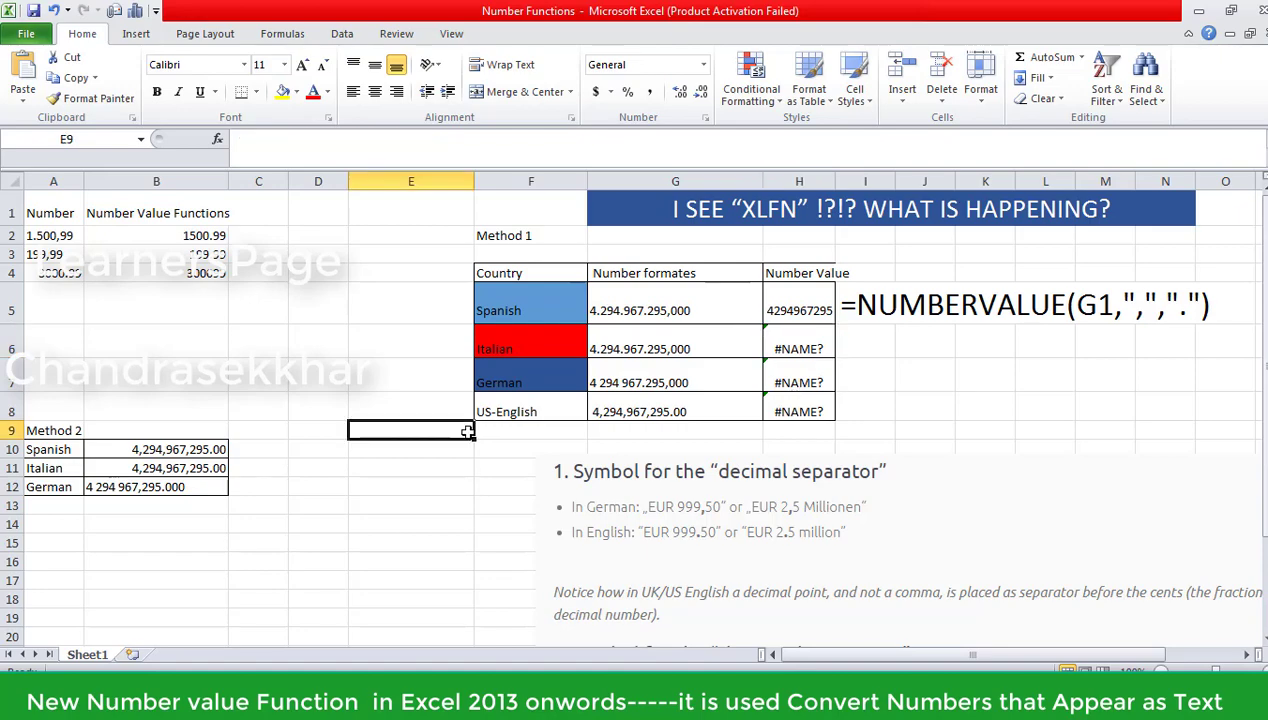